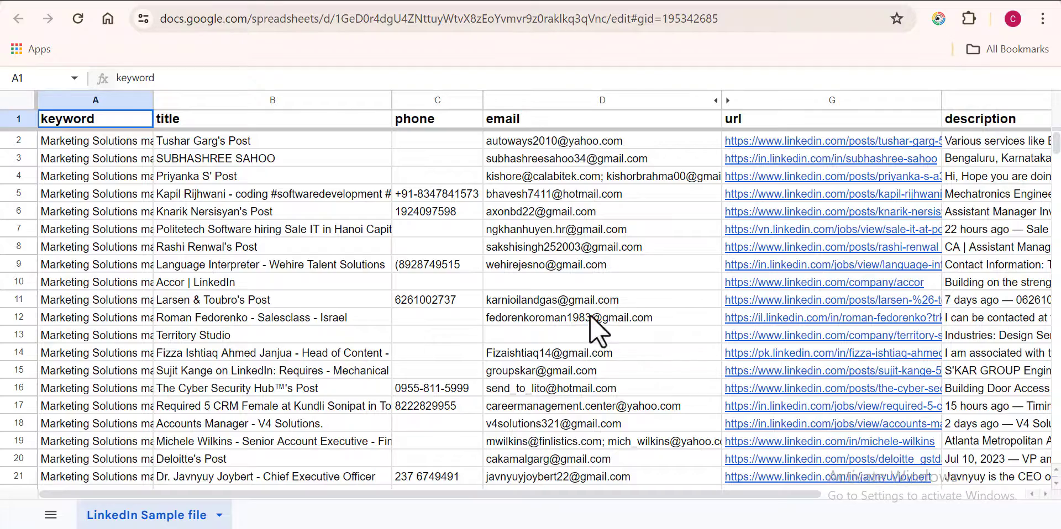
Look through the phone, email, URL and description columns of the LinkedIn sample sheet and the email list in Notepad
drag(744, 490, 843, 493)
scroll(688, 218, down, 15)
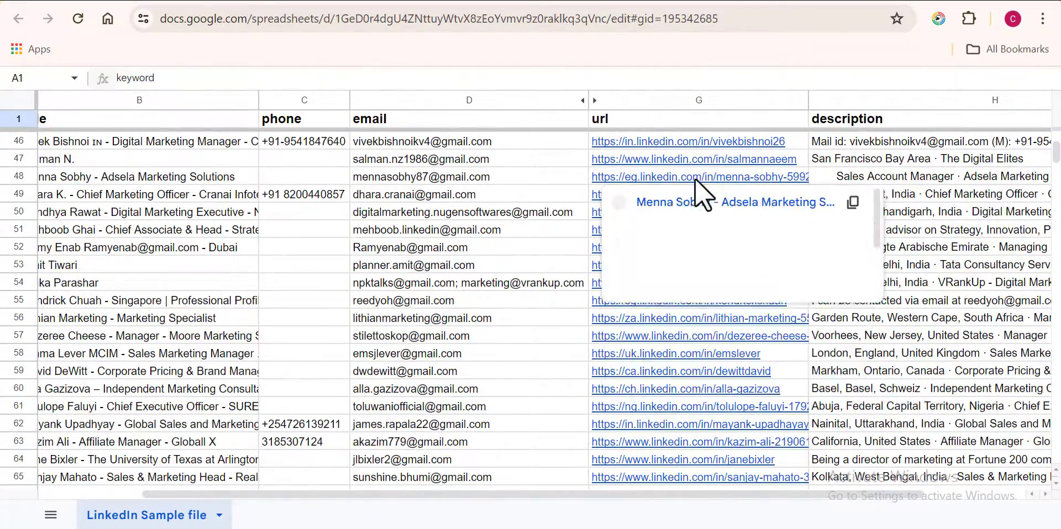
scroll(698, 253, up, 15)
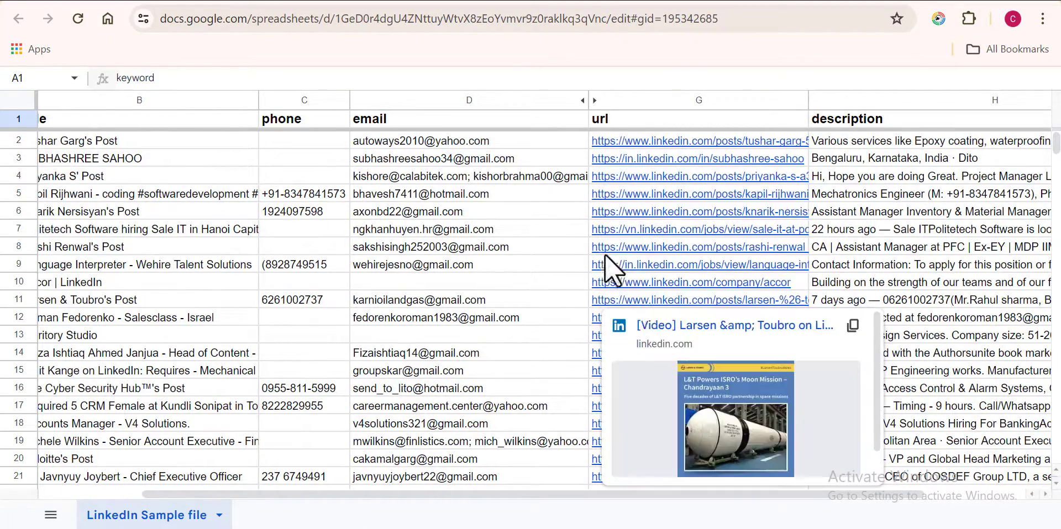
scroll(645, 243, down, 15)
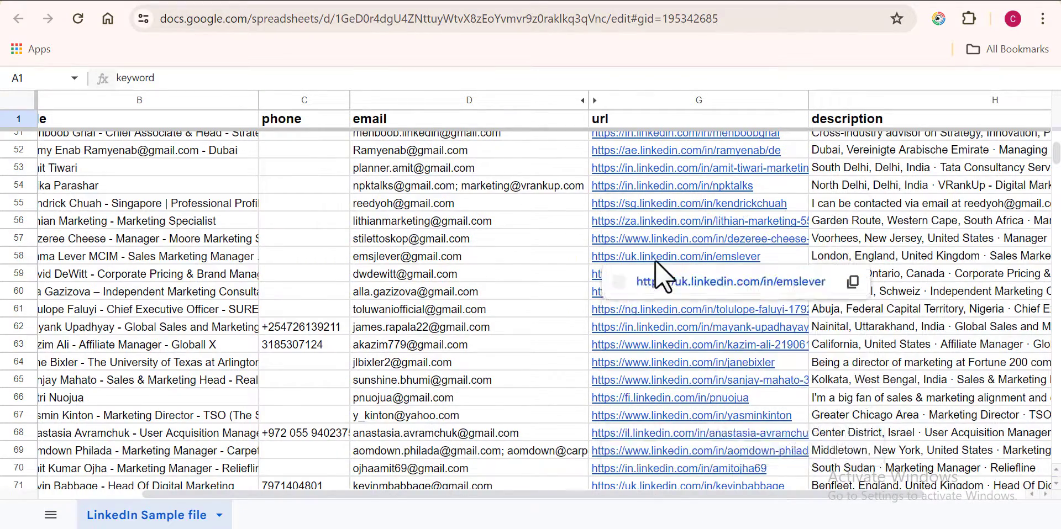
mouse_move(658, 258)
key(alt+Tab)
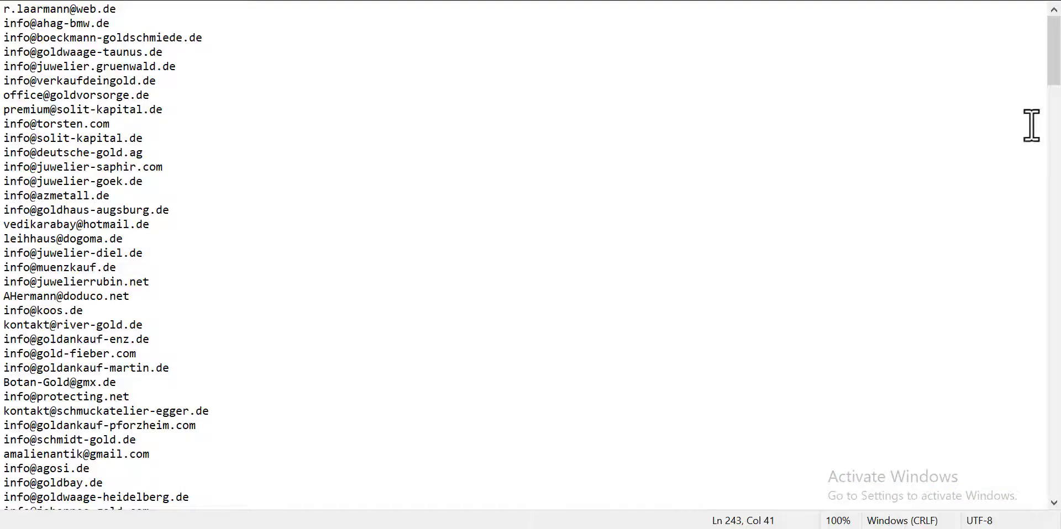
drag(1054, 65, 1057, 140)
scroll(284, 147, up, 2)
drag(3, 206, 284, 254)
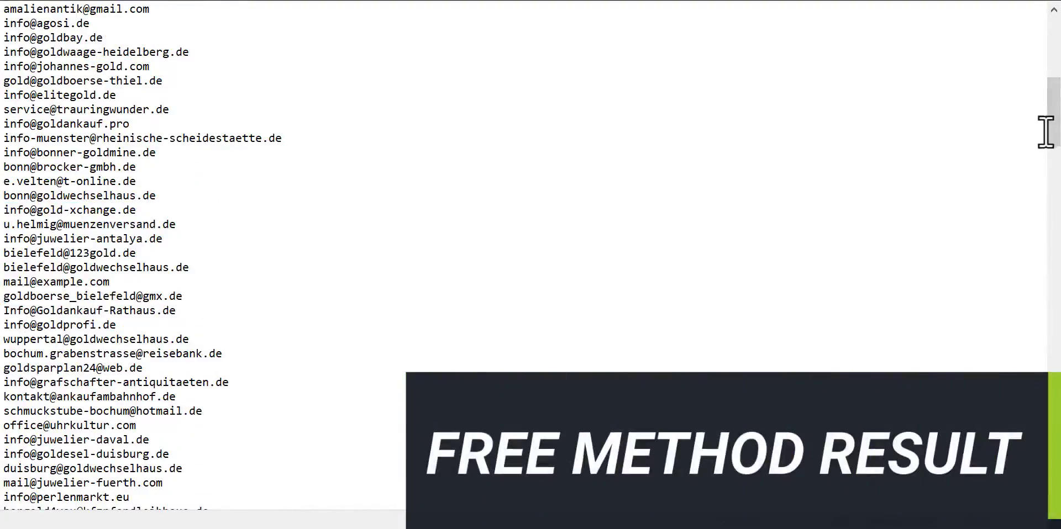
key(alt+Tab)
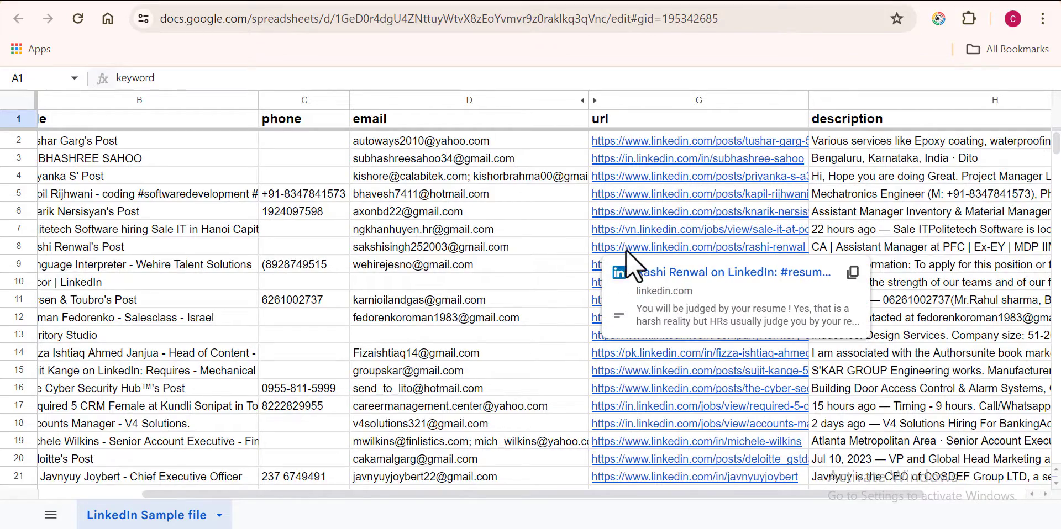
scroll(664, 221, down, 15)
mouse_move(696, 191)
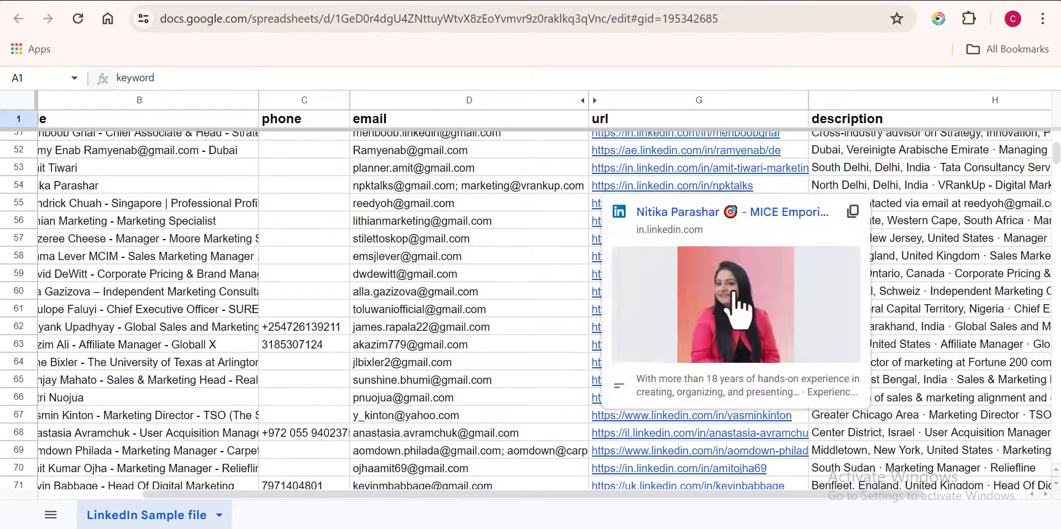
mouse_move(657, 259)
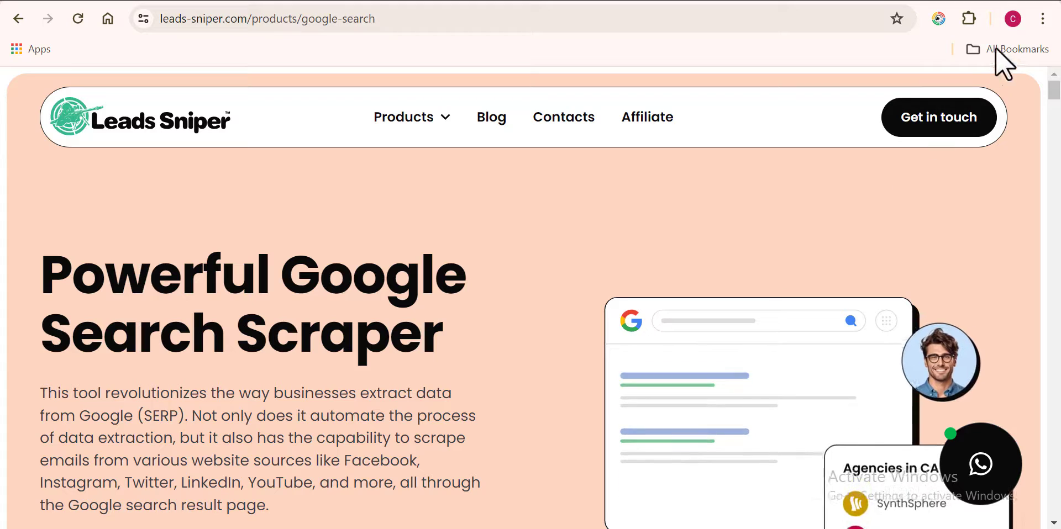
Read through the Leads Sniper Google Search Scraper product page and its installation page
scroll(1057, 102, down, 2)
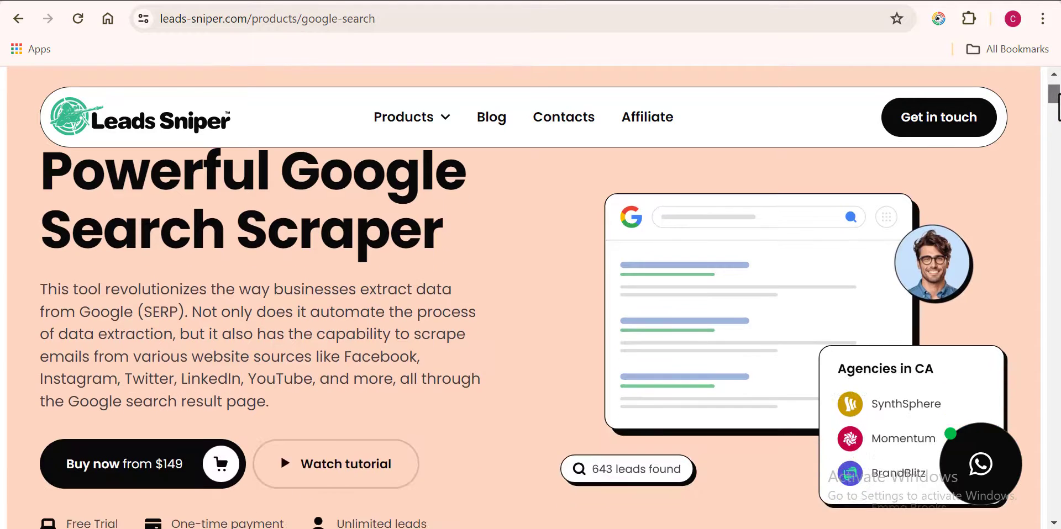
scroll(1057, 102, up, 2)
scroll(1056, 103, down, 2)
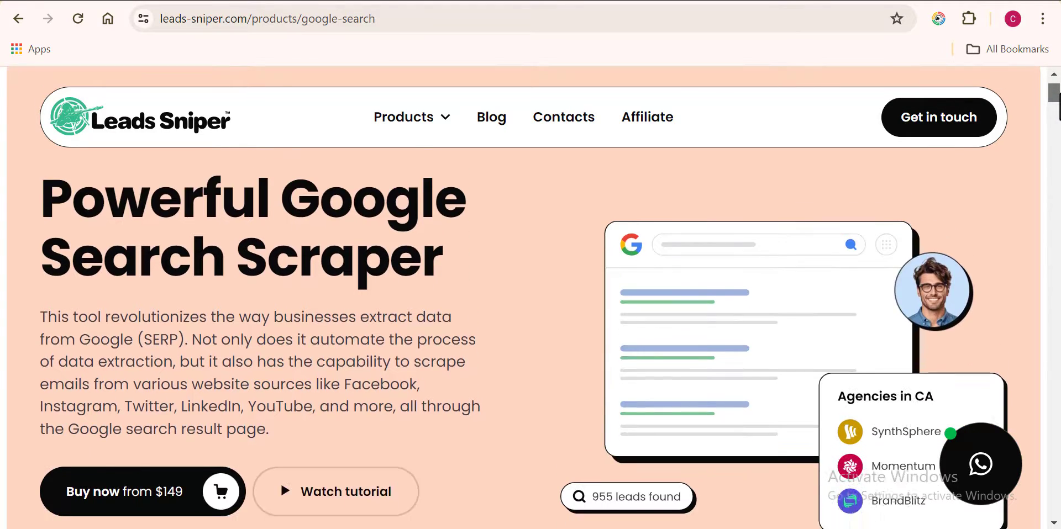
scroll(1057, 102, down, 8)
scroll(1057, 127, down, 6)
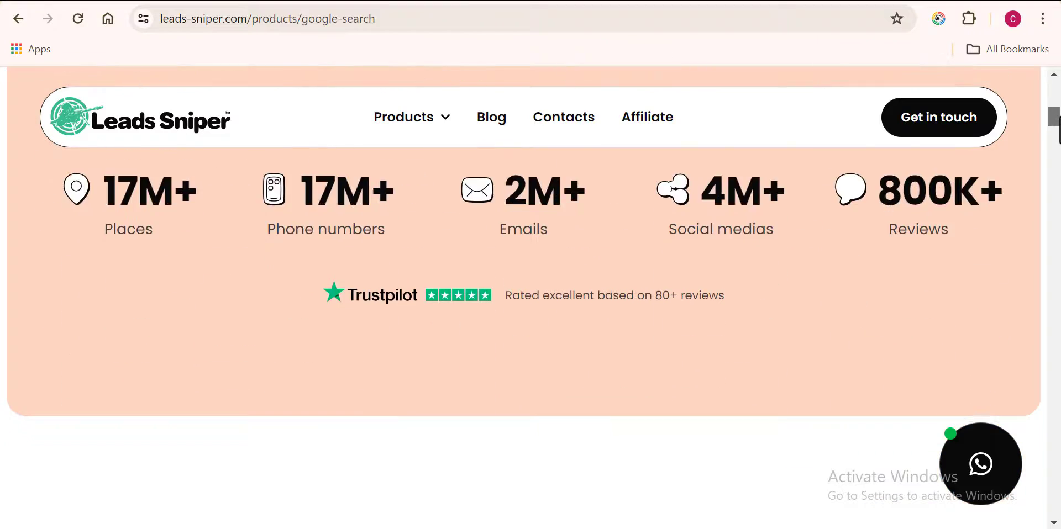
scroll(1056, 140, down, 10)
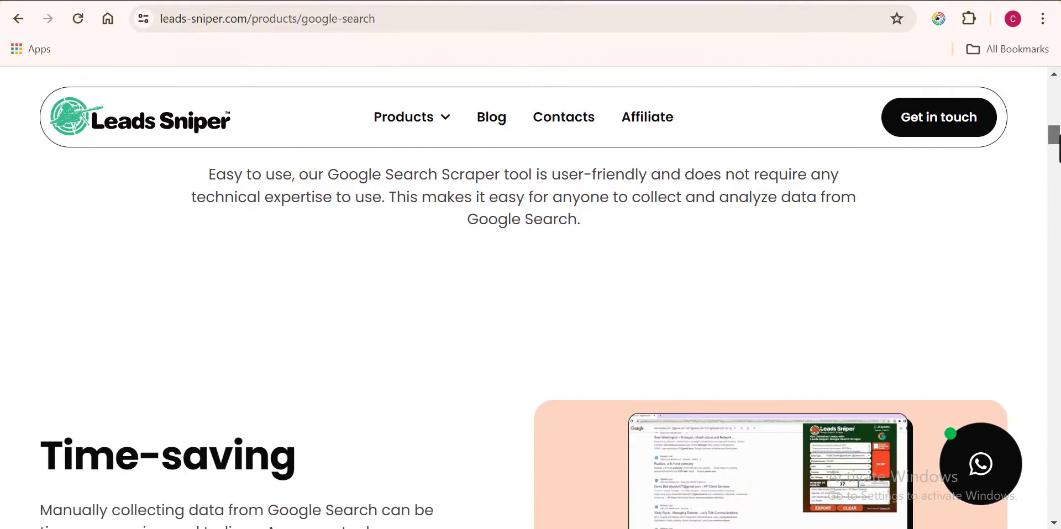
scroll(1056, 160, down, 5)
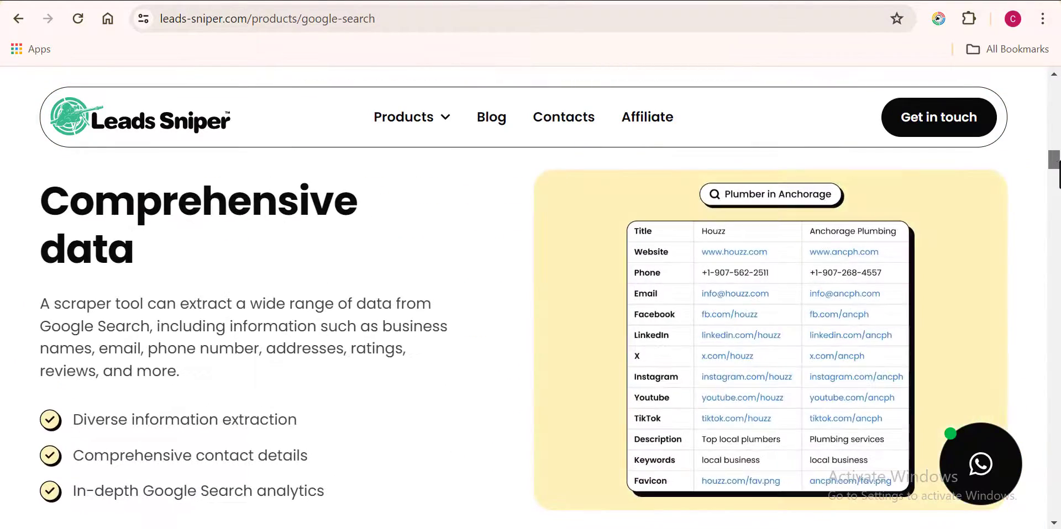
scroll(1057, 188, down, 5)
scroll(1056, 191, down, 2)
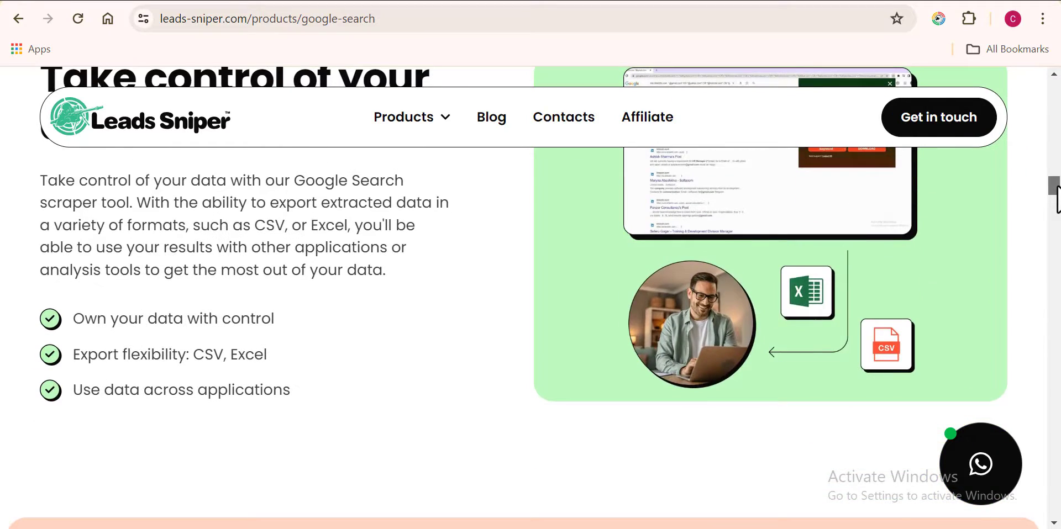
scroll(1057, 199, down, 12)
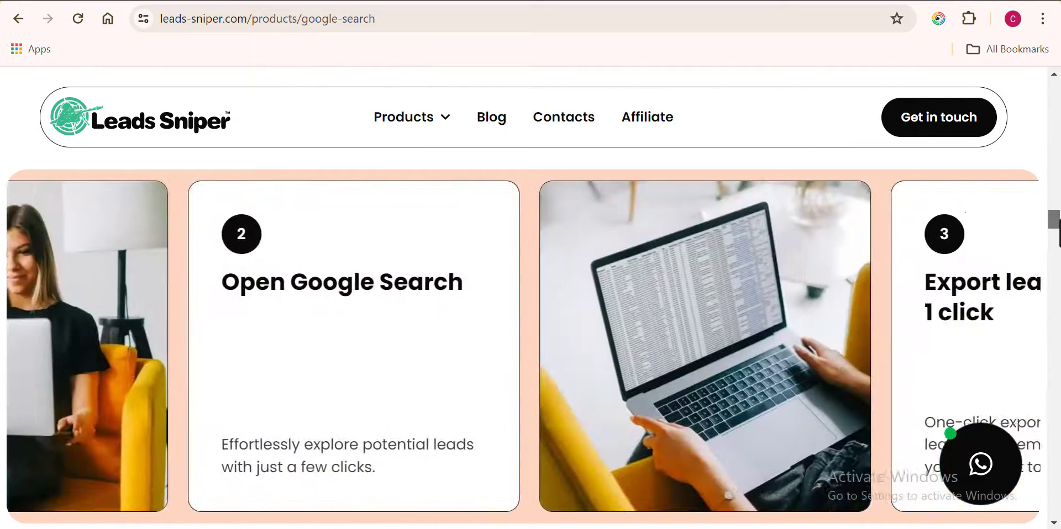
scroll(1058, 235, down, 3)
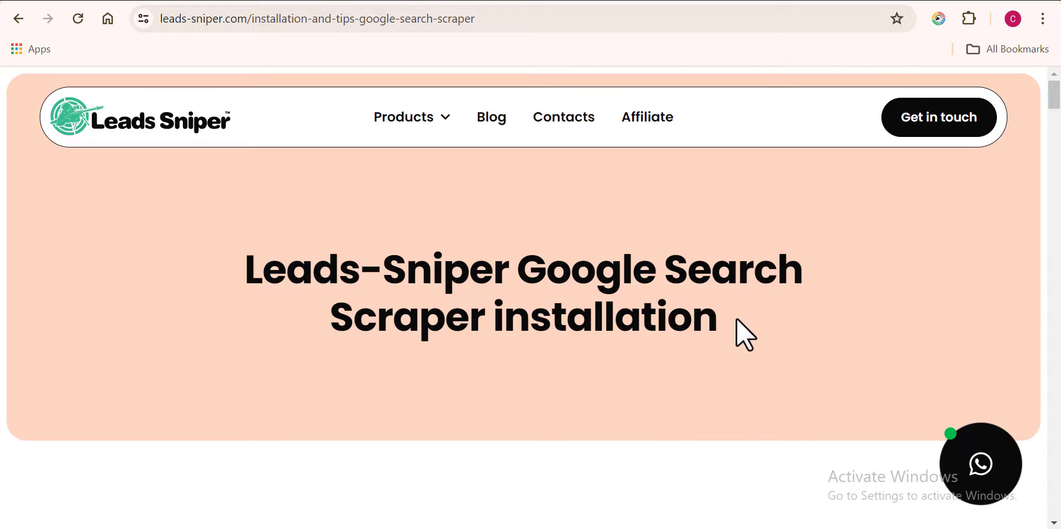
drag(736, 319, 793, 306)
drag(1055, 106, 1058, 206)
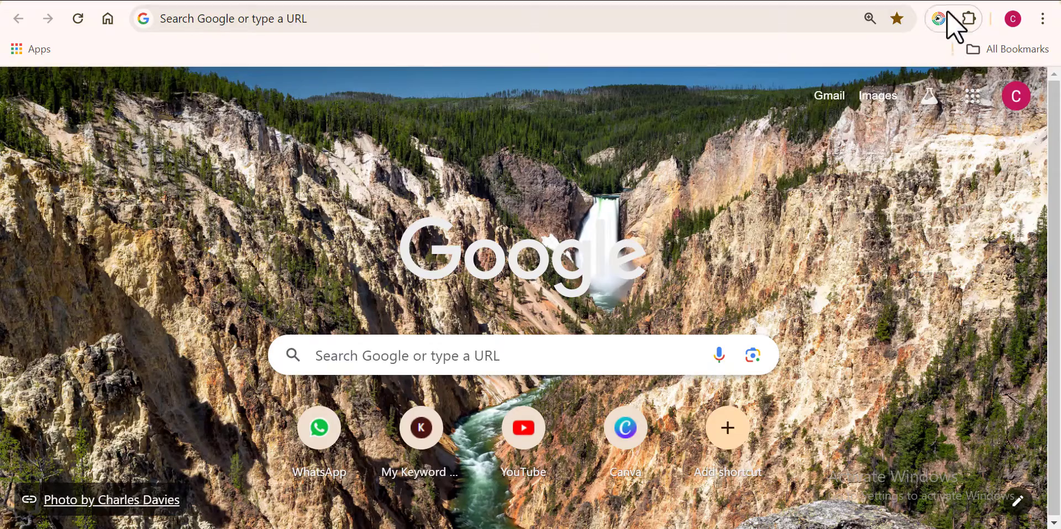
Open the Leads Sniper Google Search Scraper extension and enter Doctors as the first keyword
click(938, 20)
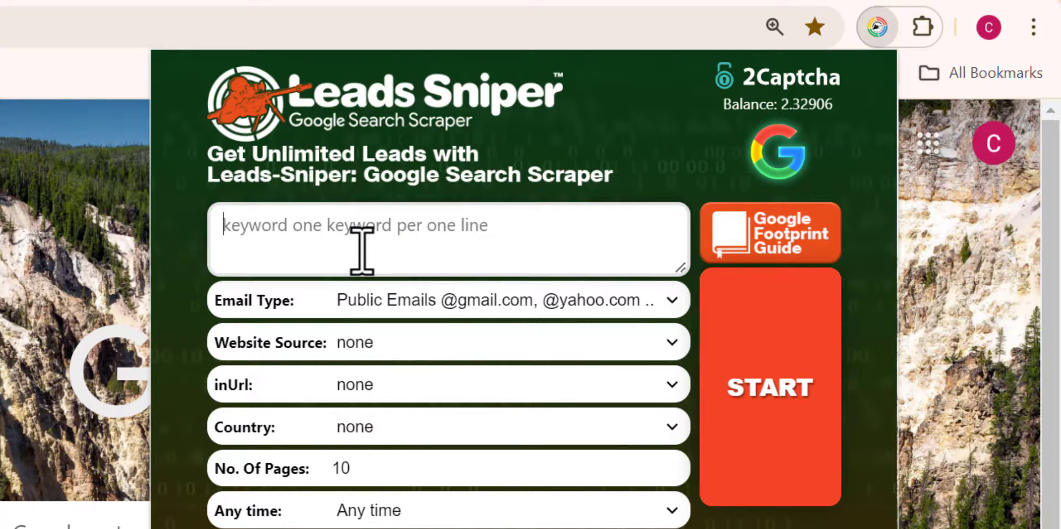
text(Doctors)
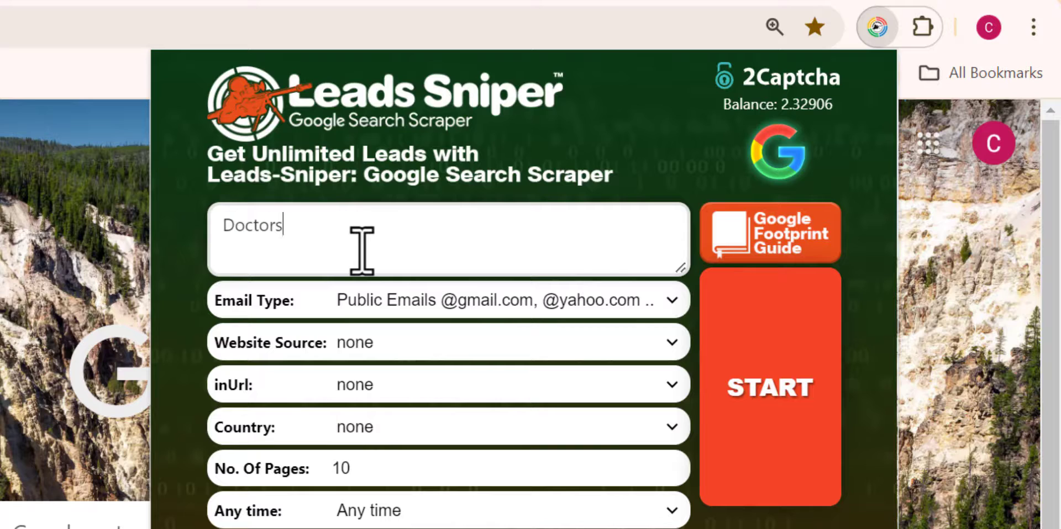
drag(302, 227, 213, 232)
click(297, 225)
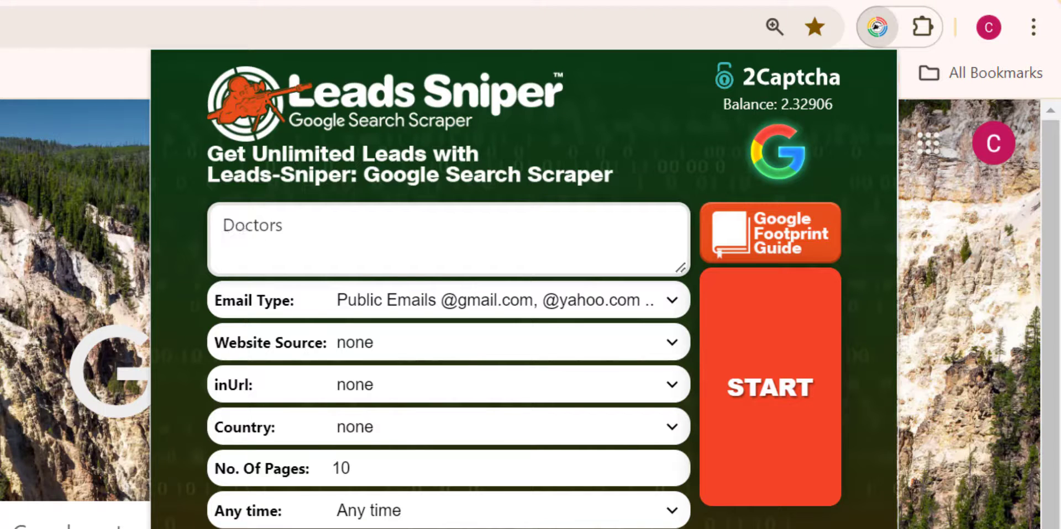
Copy the keywords from Lawyers to Architect in the Notepad list and add them below Doctors in the scraper's keywords
key(alt+Tab)
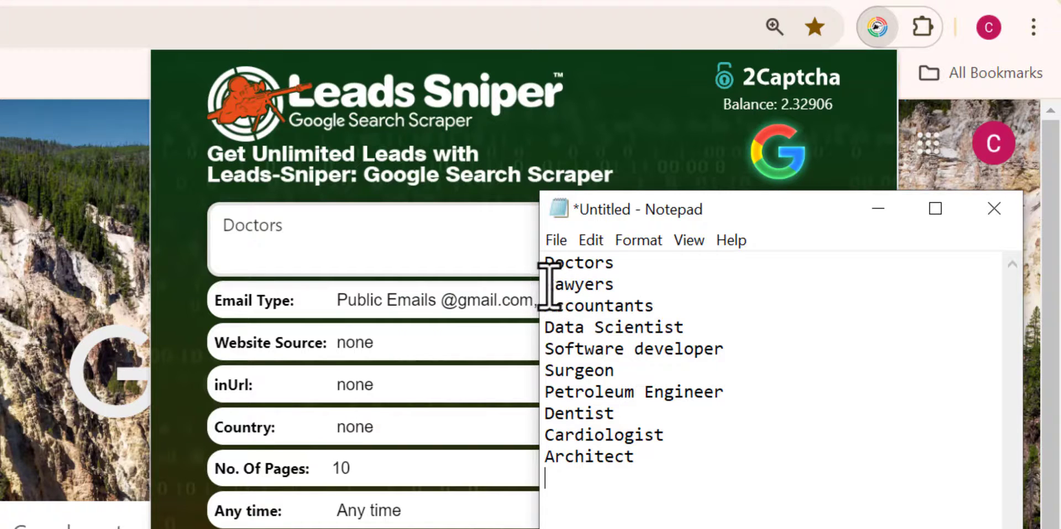
drag(549, 284, 647, 465)
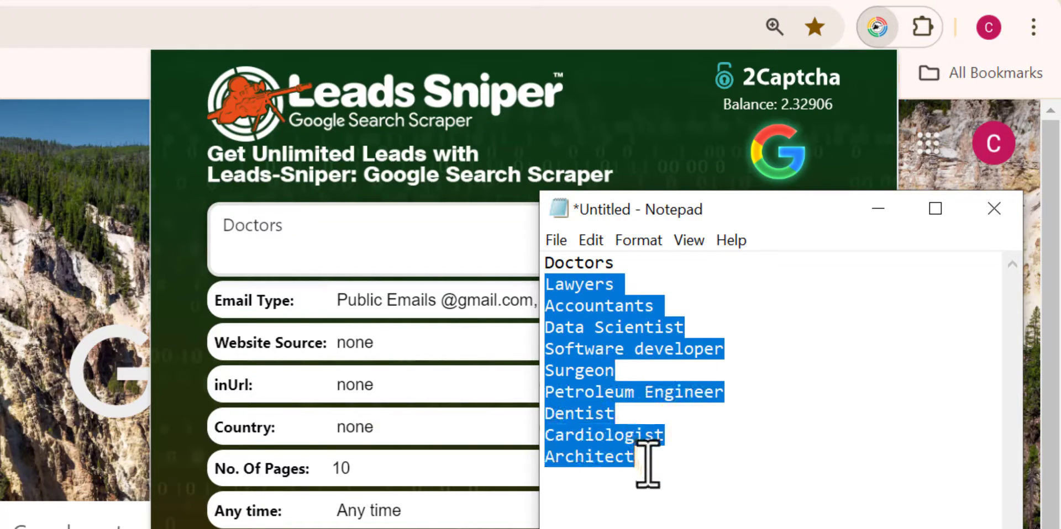
right_click(558, 393)
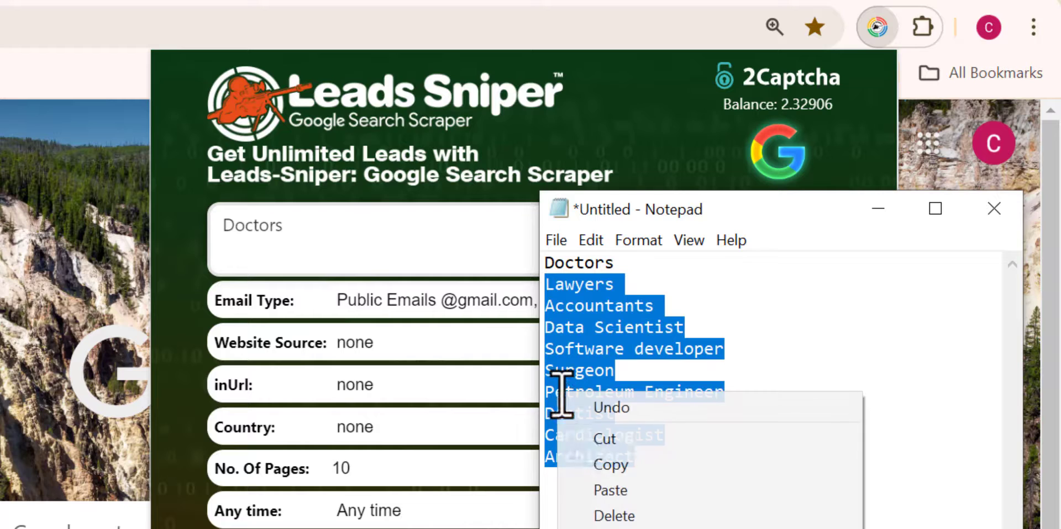
click(607, 467)
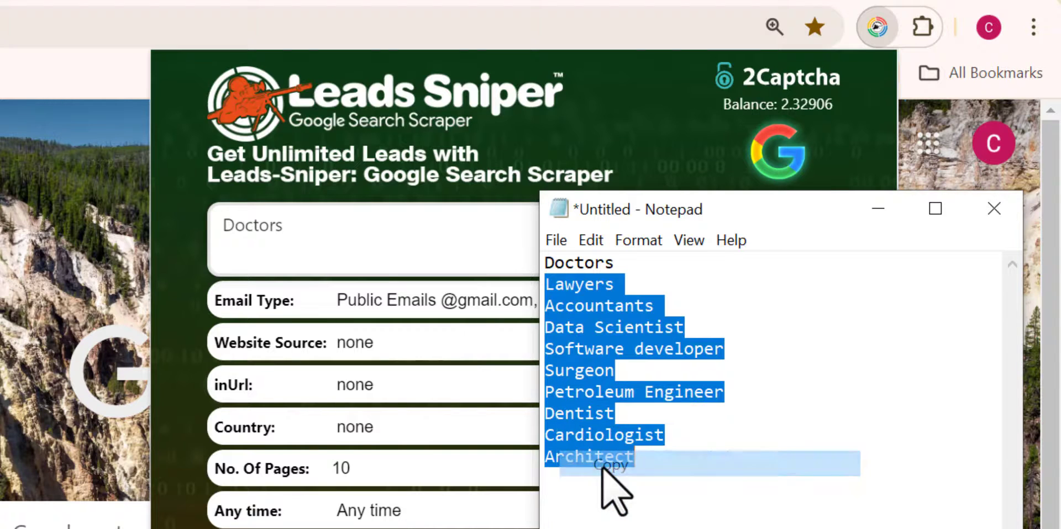
click(223, 257)
key(ctrl+v)
click(675, 216)
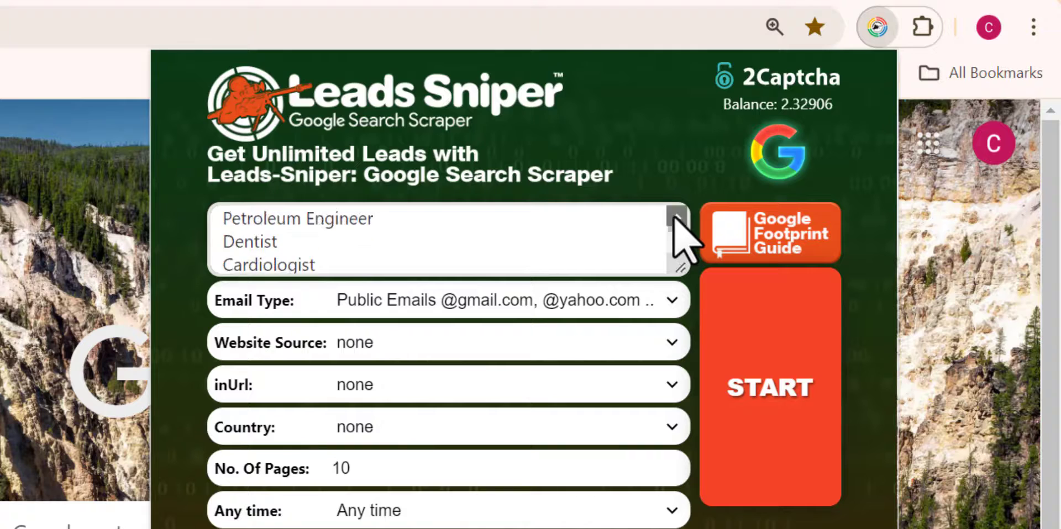
scroll(677, 223, up, 5)
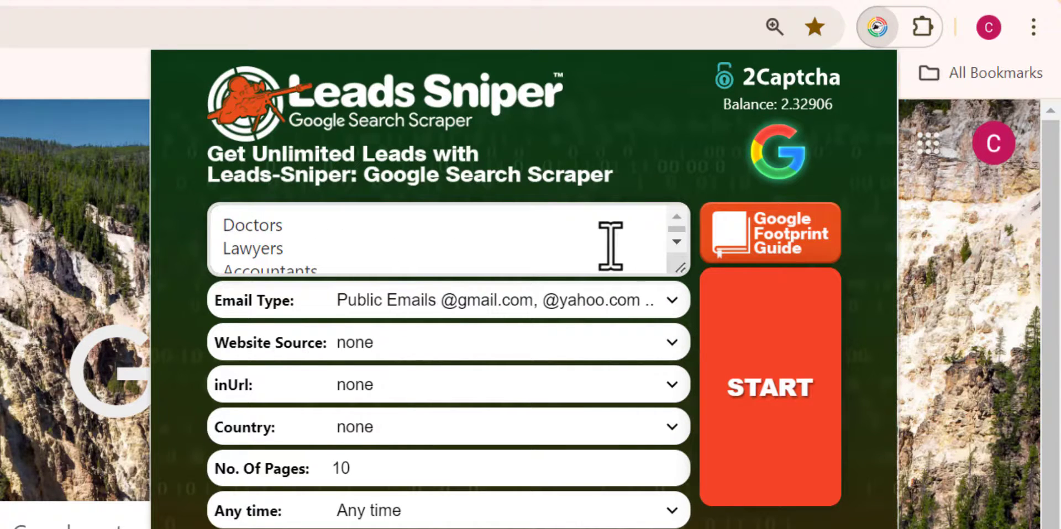
Keep the email type at Public Emails and set the website source to linkedIn
click(493, 294)
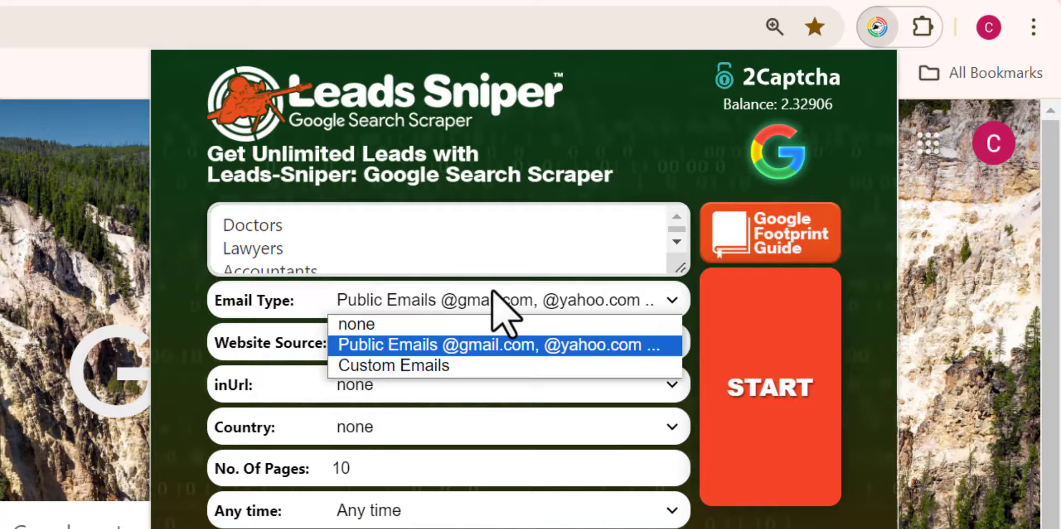
click(414, 349)
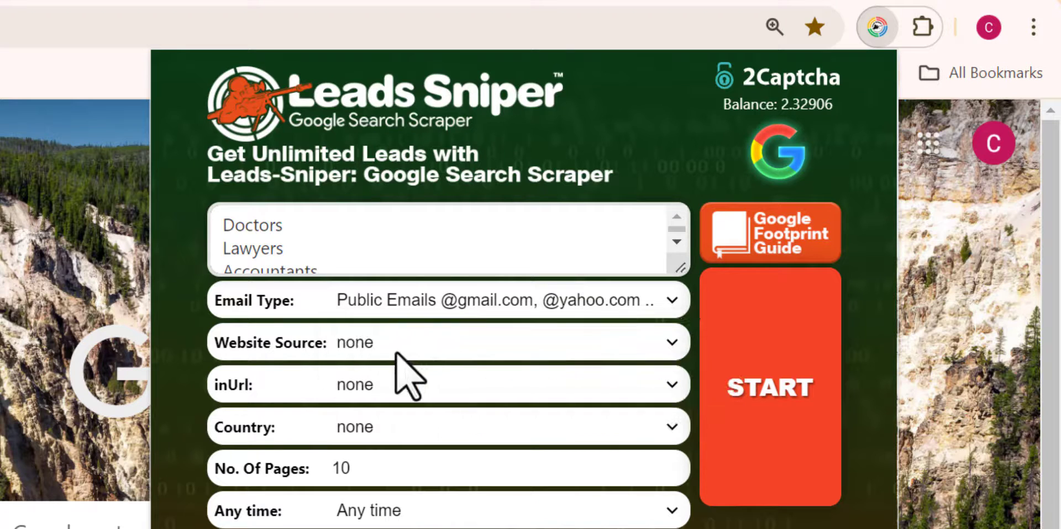
click(394, 344)
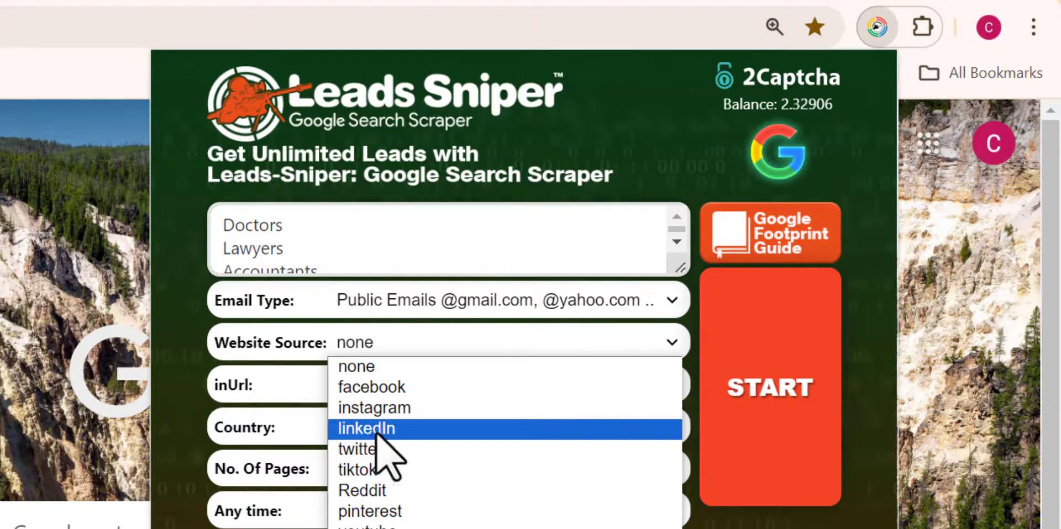
click(447, 431)
Set the scraper's country to United States and the number of pages to 20
click(529, 425)
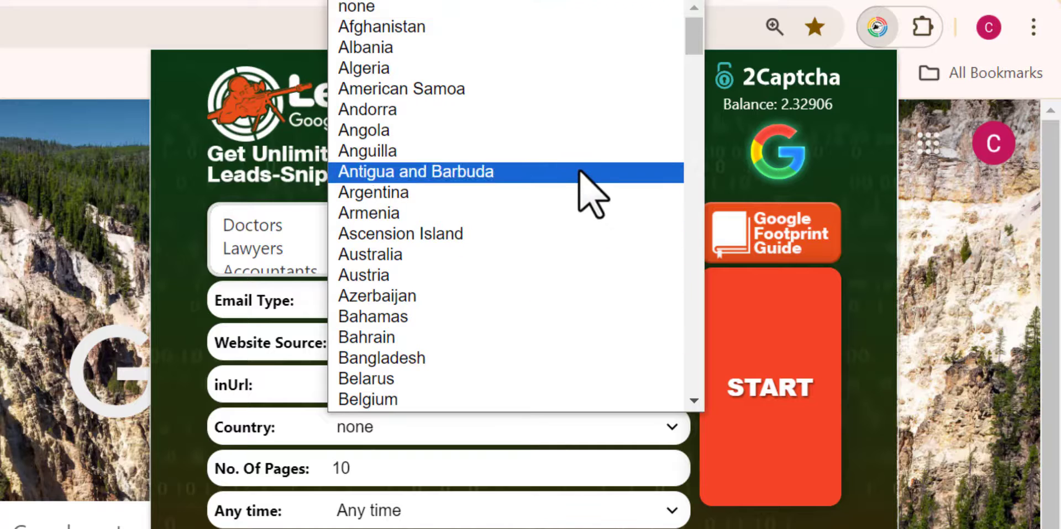
drag(691, 34, 695, 367)
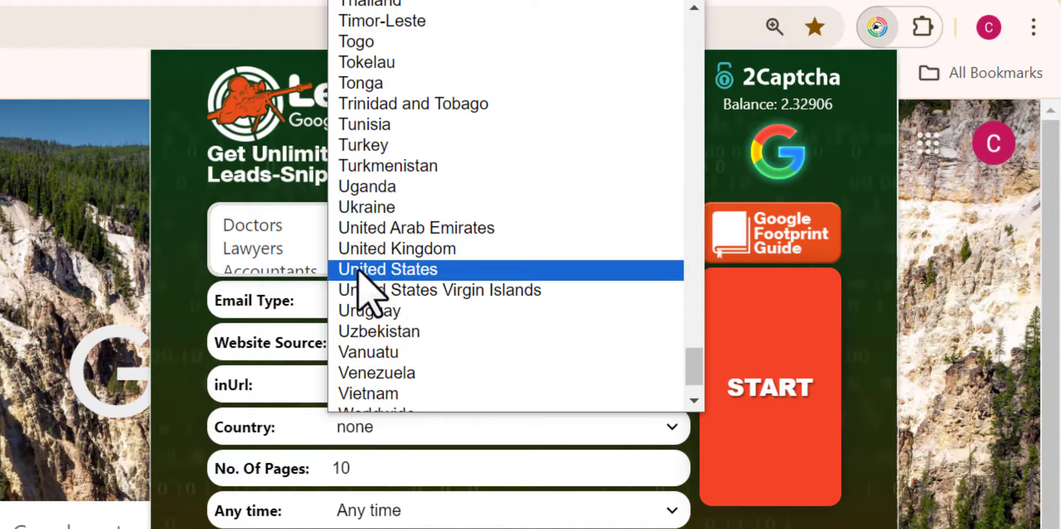
click(412, 271)
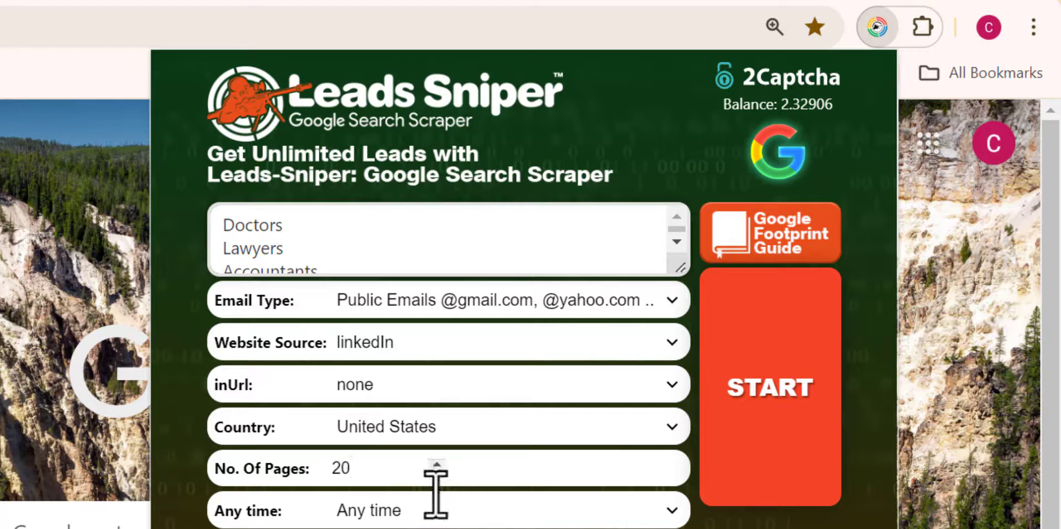
Start scraping with the time filter at Any time and reopen the scraper to view the collected leads
click(567, 515)
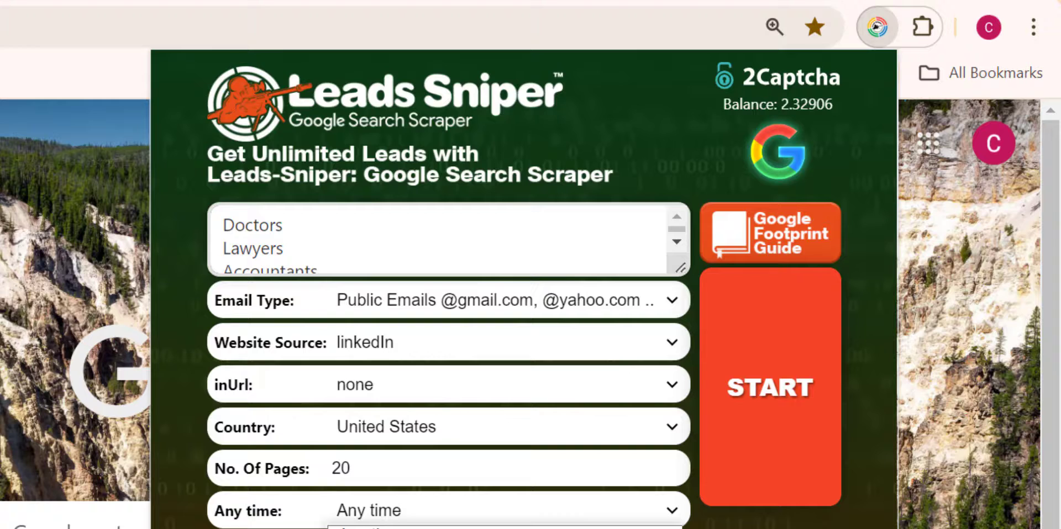
click(414, 515)
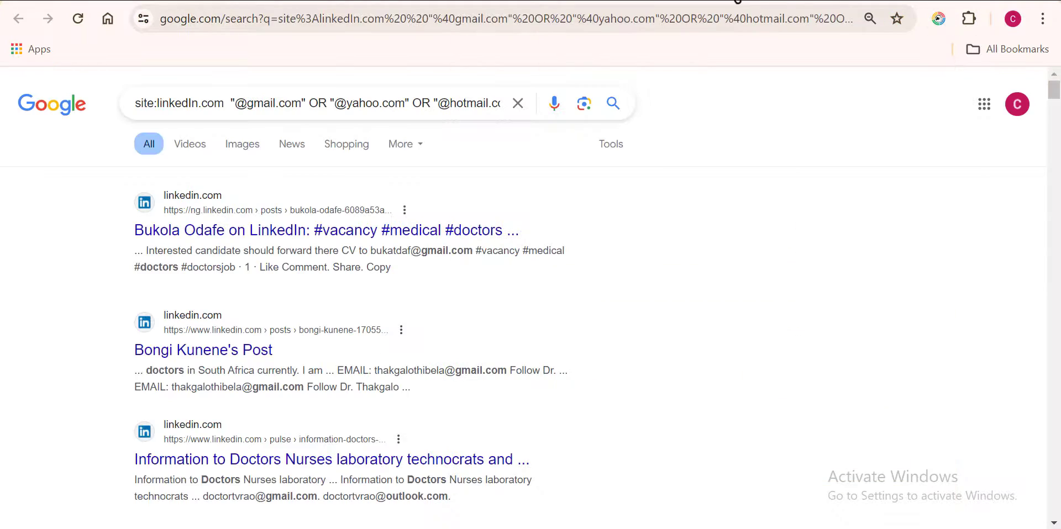
click(939, 16)
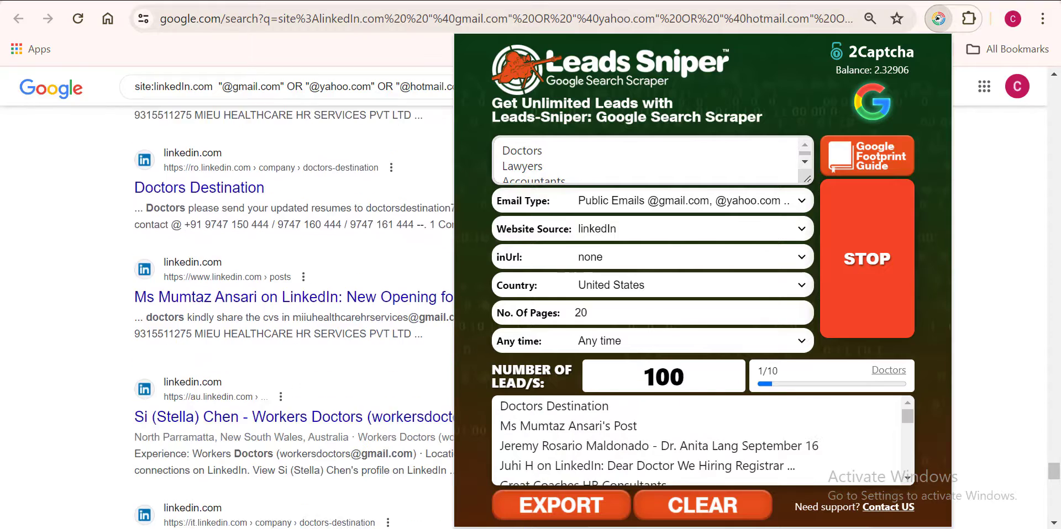
click(966, 210)
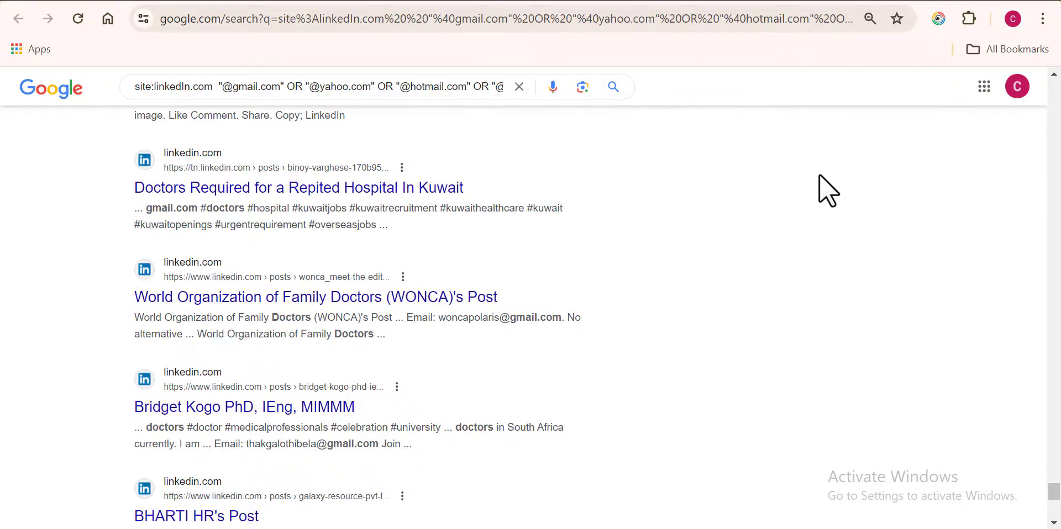
key(ctrl+f)
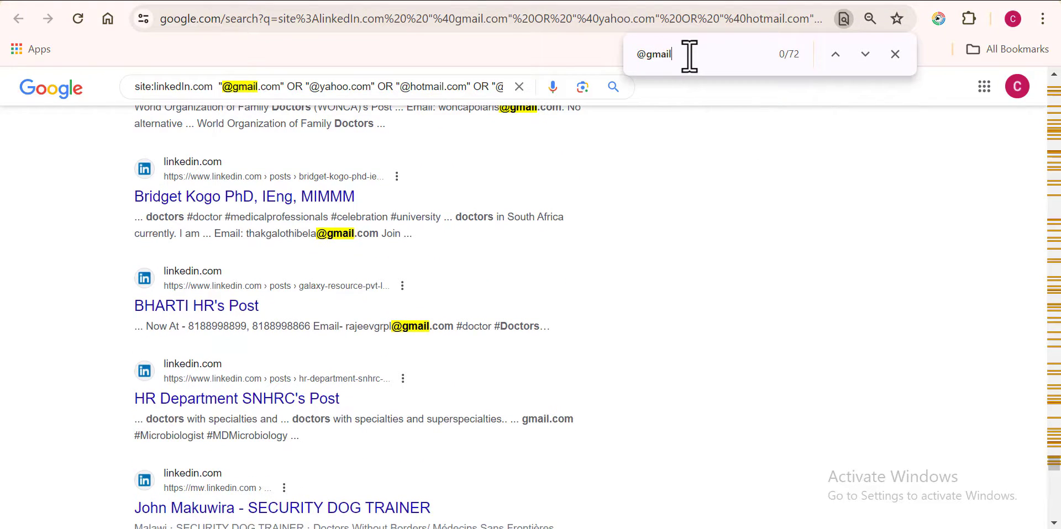
key(BackSpace)
key(BackSpace)
text(gmai)
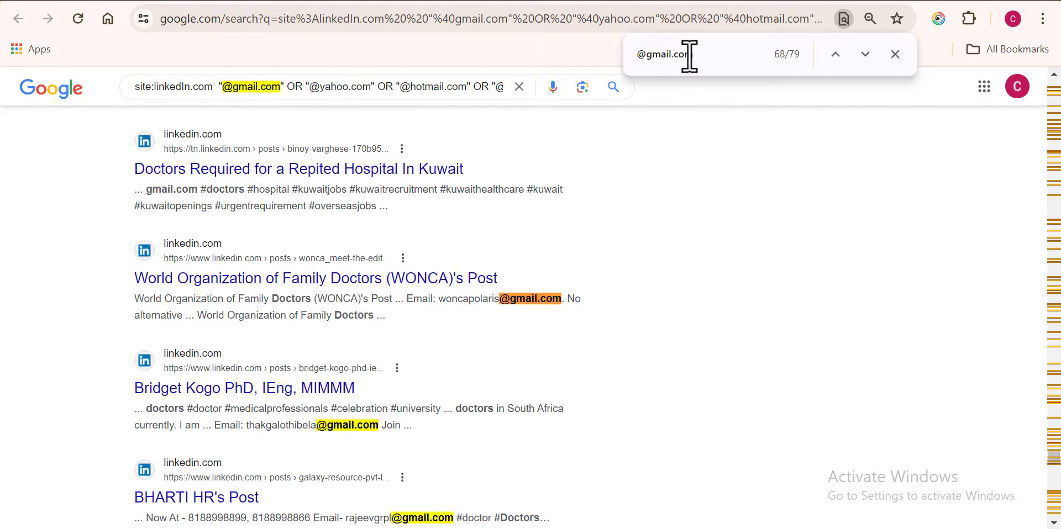
scroll(623, 197, down, 10)
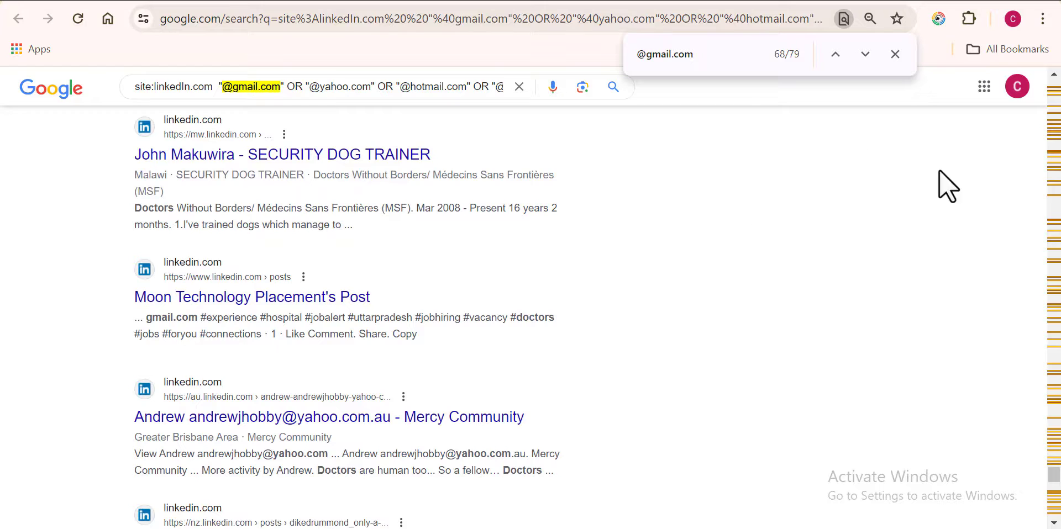
scroll(961, 200, down, 4)
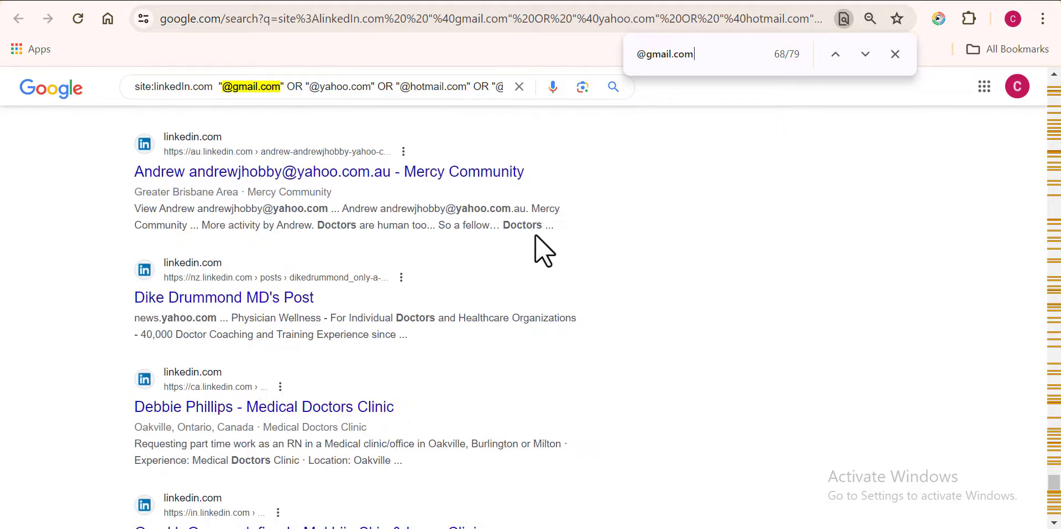
scroll(535, 235, down, 2)
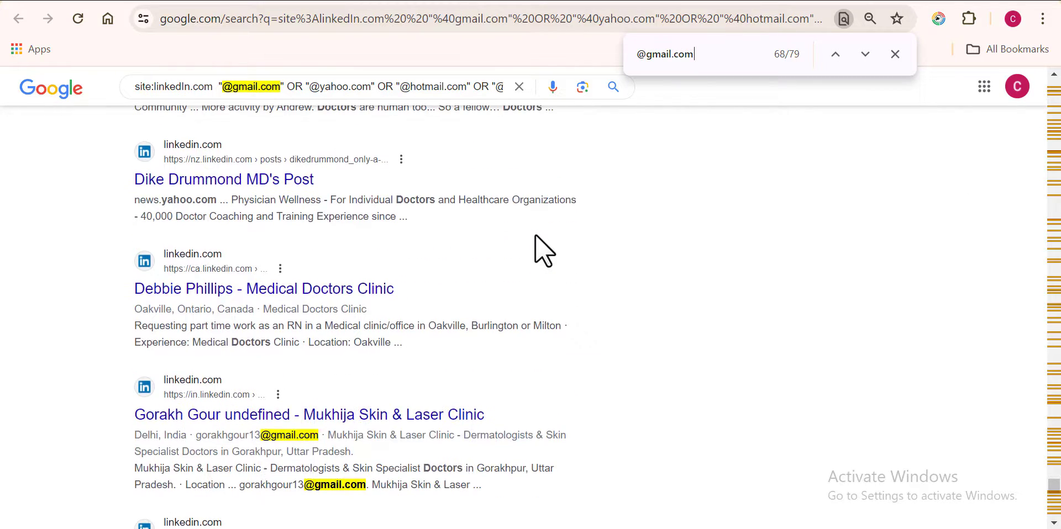
scroll(544, 251, down, 2)
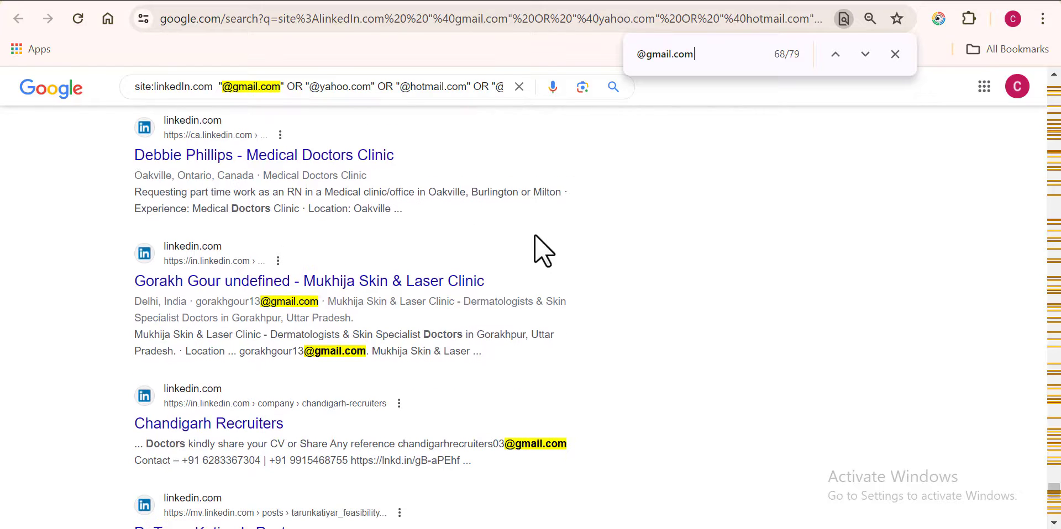
scroll(279, 298, down, 2)
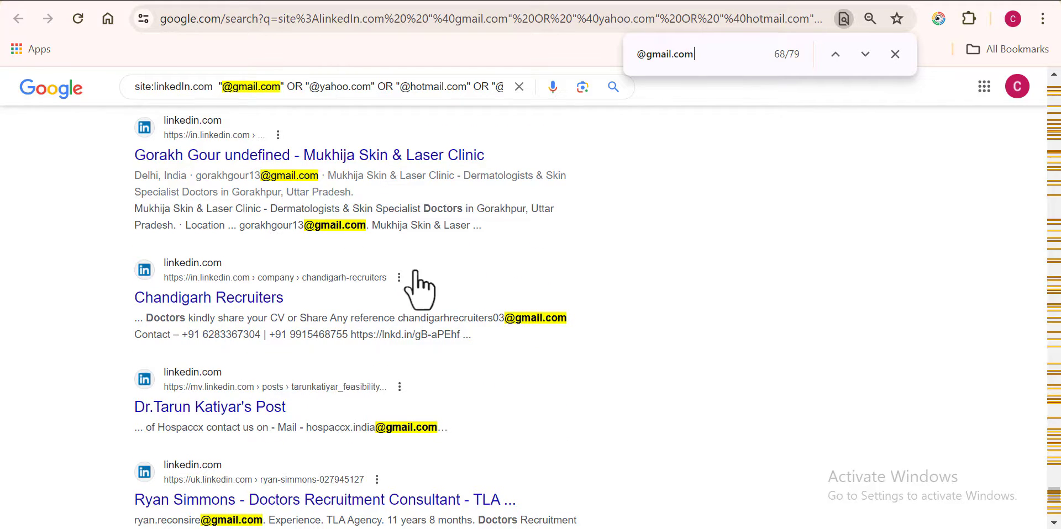
scroll(355, 315, down, 2)
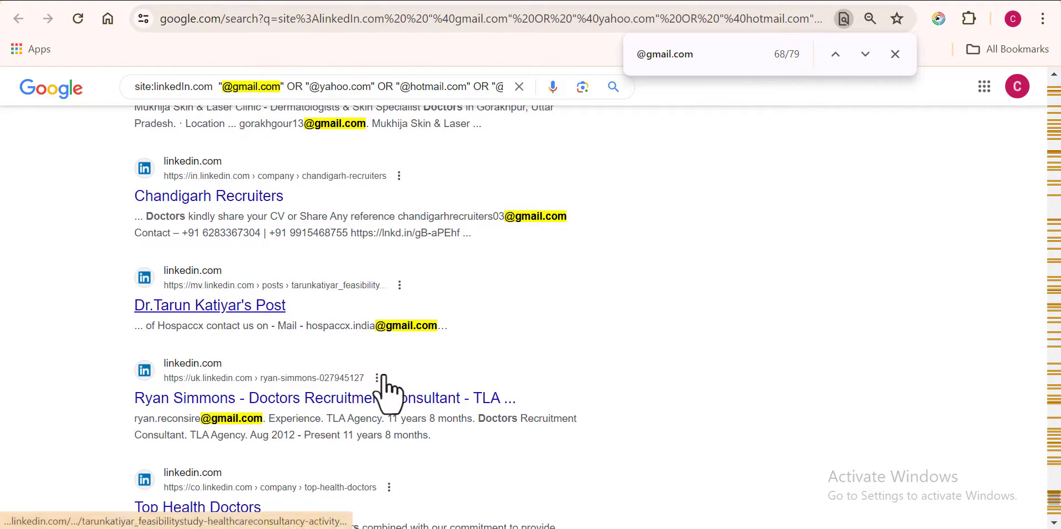
scroll(573, 215, down, 2)
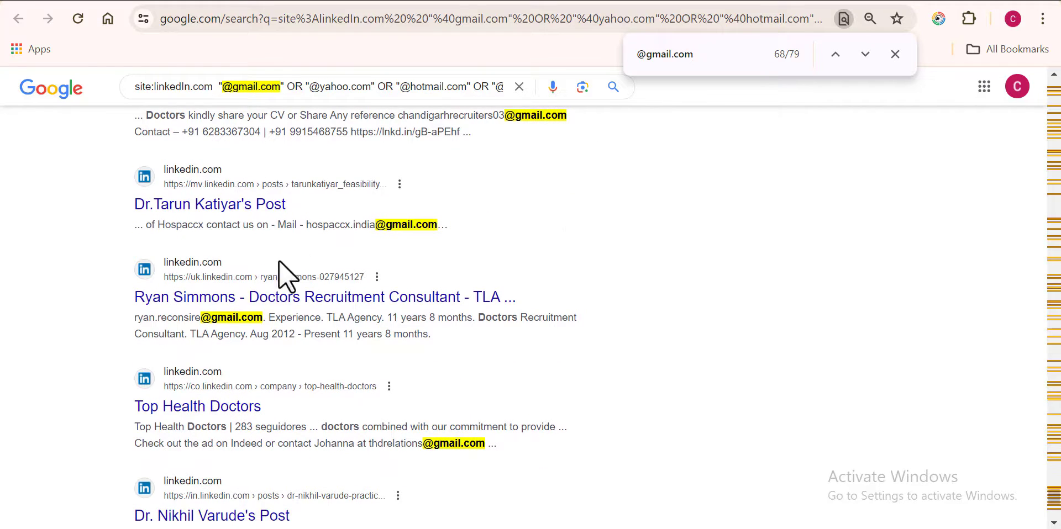
scroll(357, 243, down, 2)
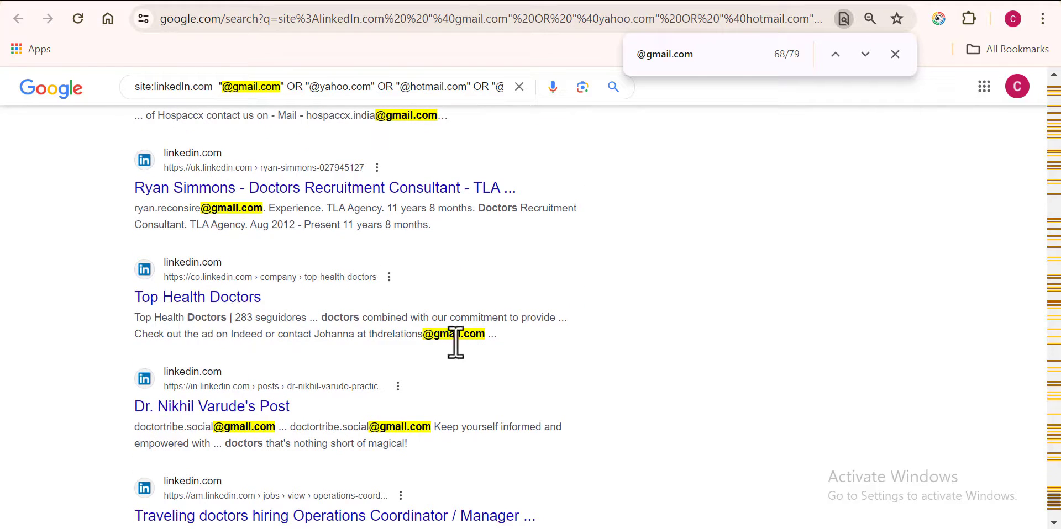
scroll(456, 343, down, 2)
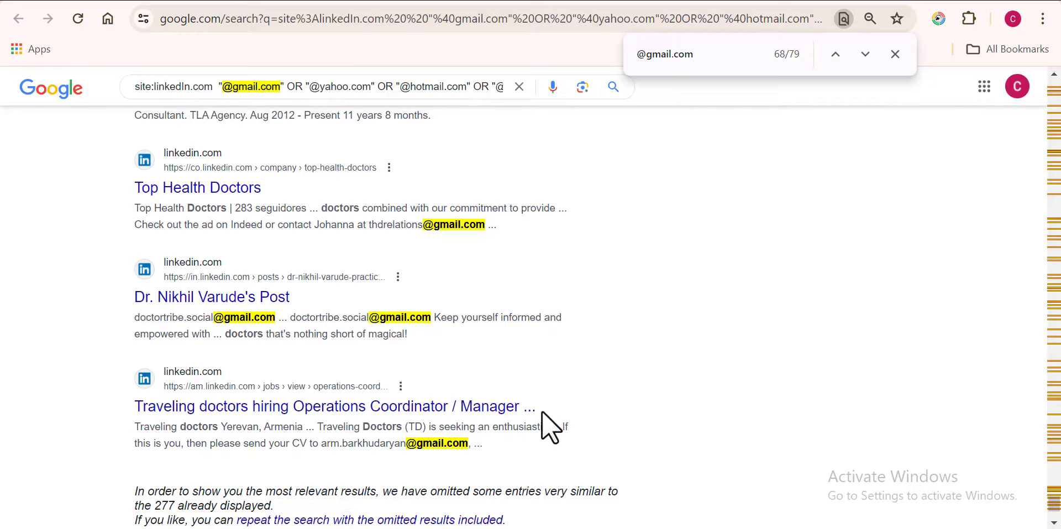
scroll(453, 362, down, 2)
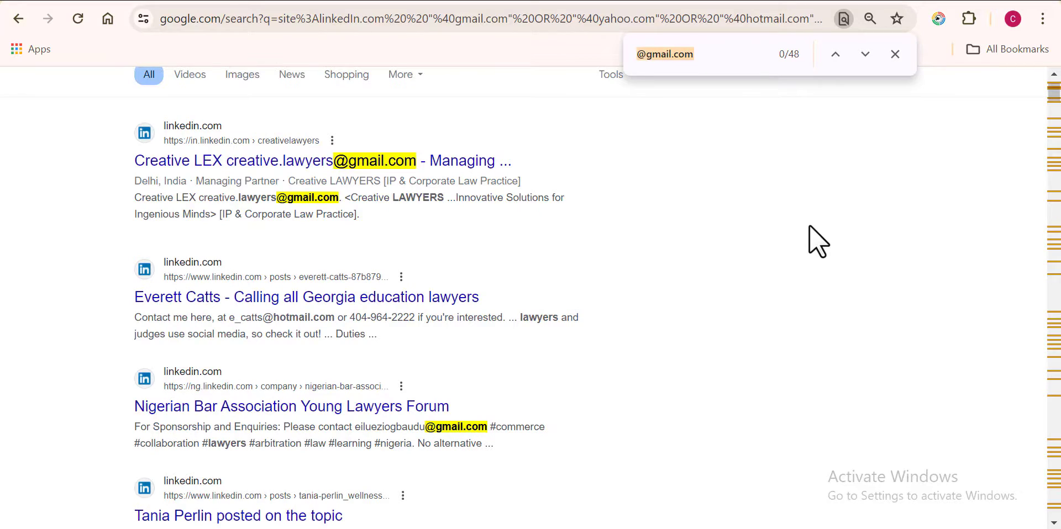
scroll(809, 224, down, 2)
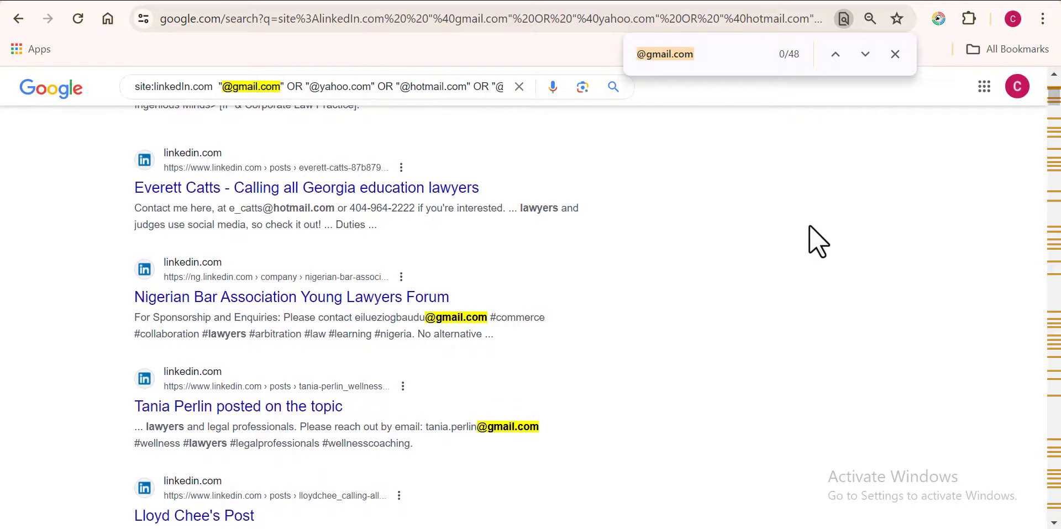
scroll(809, 224, down, 2)
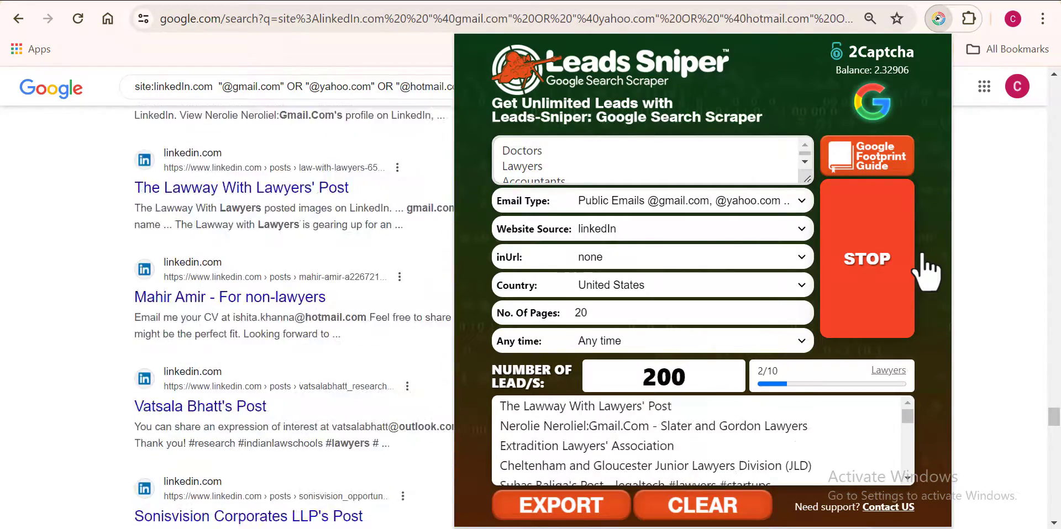
Export the collected leads from the scraper and download them as a CSV file
click(569, 509)
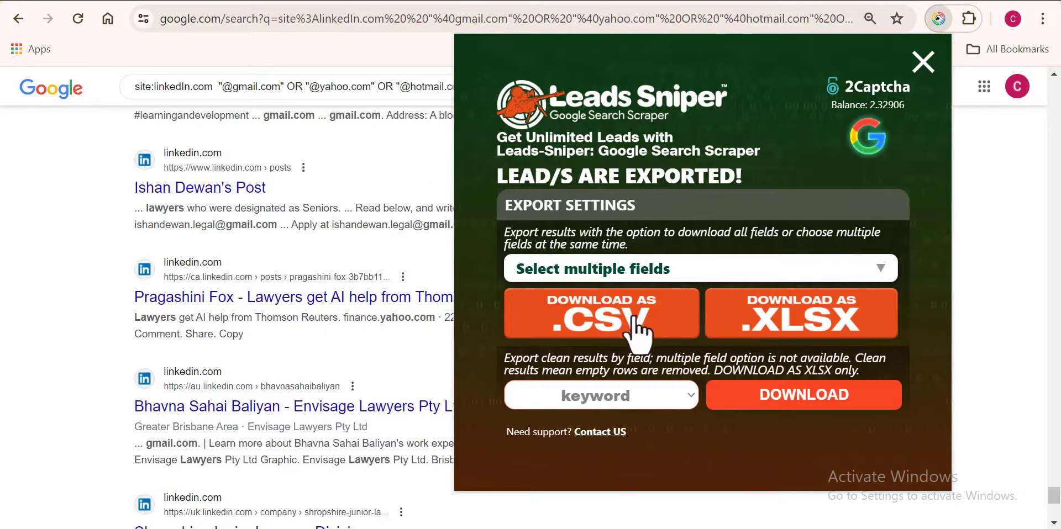
scroll(615, 334, down, 2)
scroll(614, 331, down, 3)
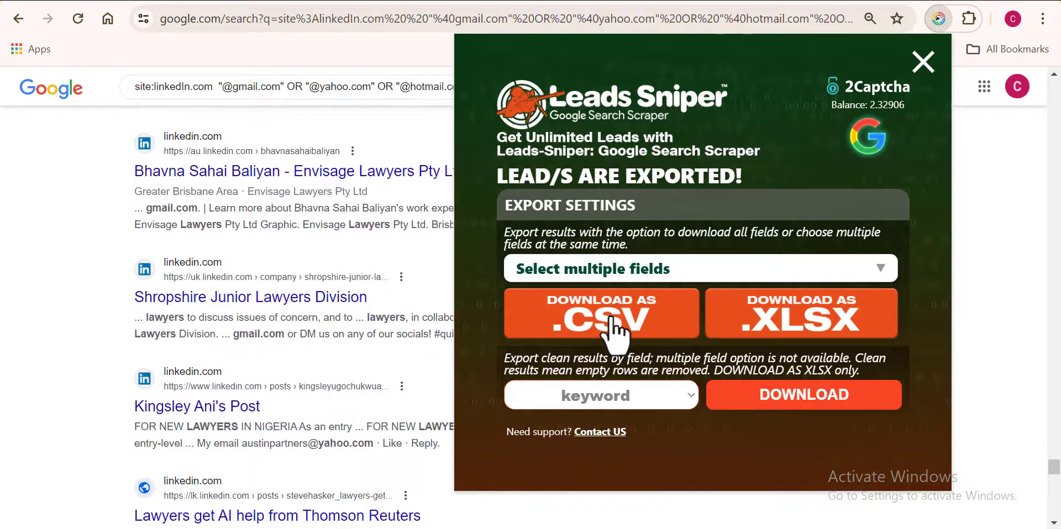
click(603, 321)
scroll(718, 221, down, 1)
mouse_move(848, 81)
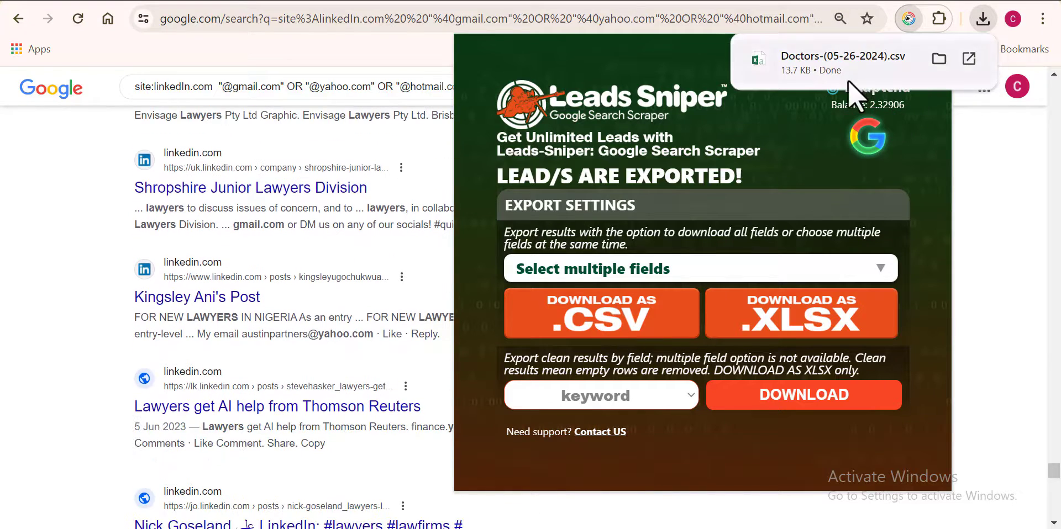
scroll(851, 58, down, 2)
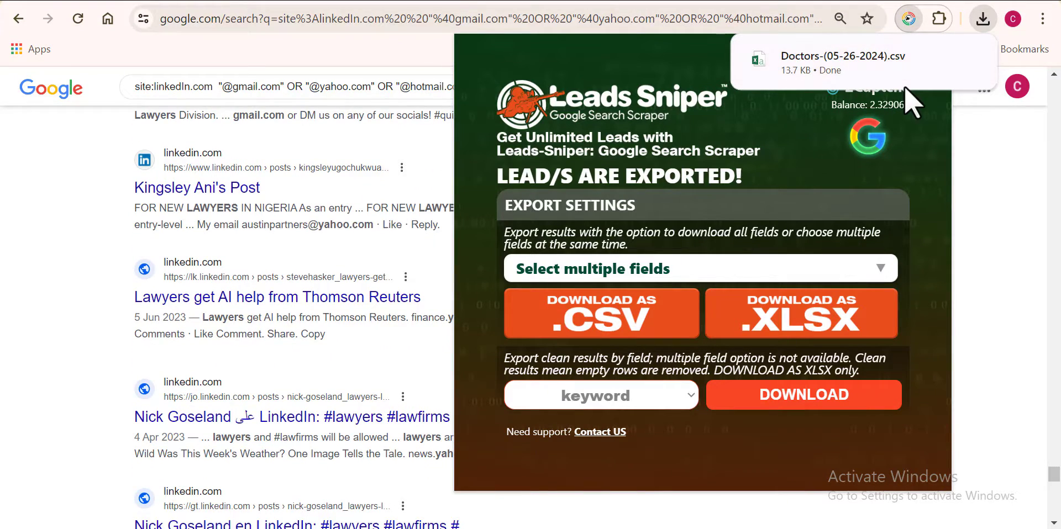
mouse_move(874, 53)
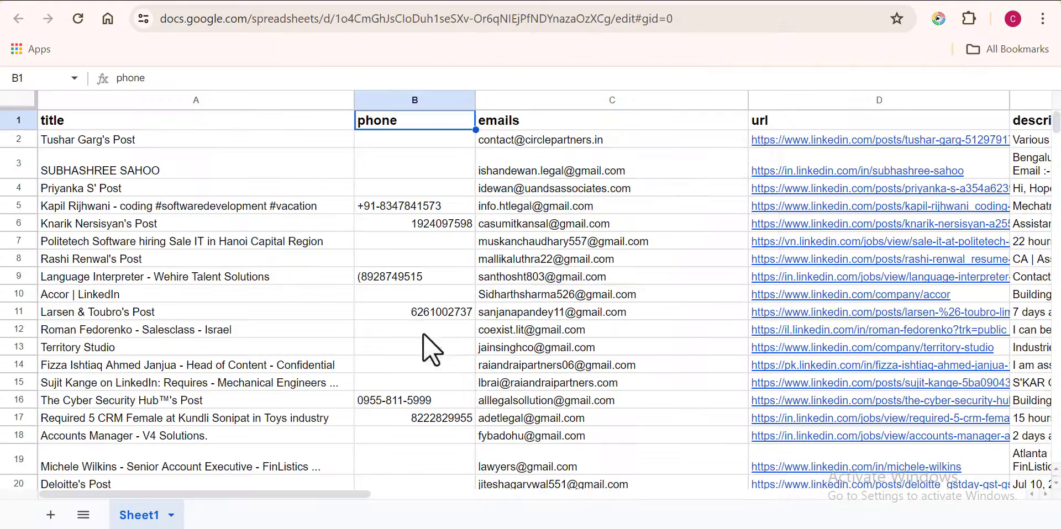
Examine the title, phone, emails, url and description columns of the leads in the Google Sheets spreadsheet
drag(345, 494, 319, 486)
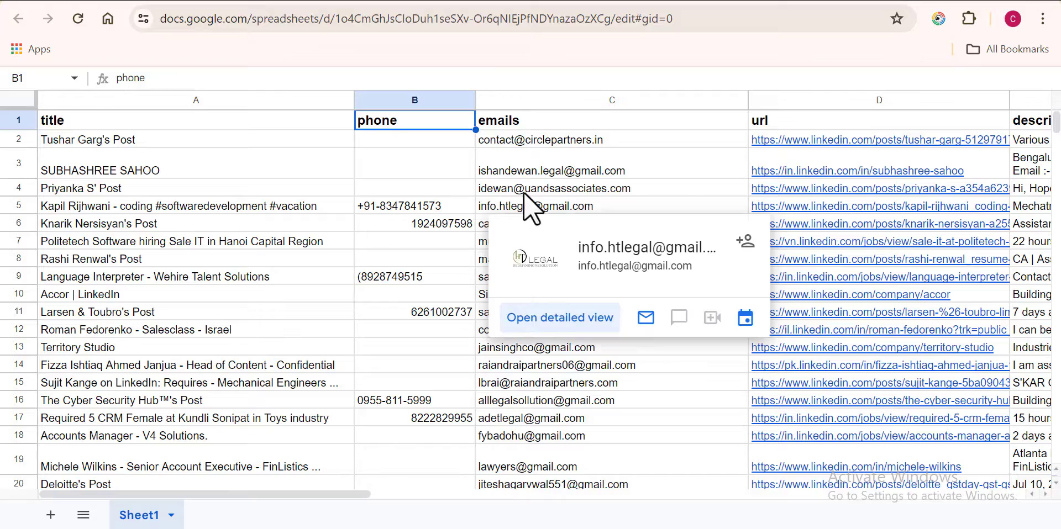
mouse_move(523, 192)
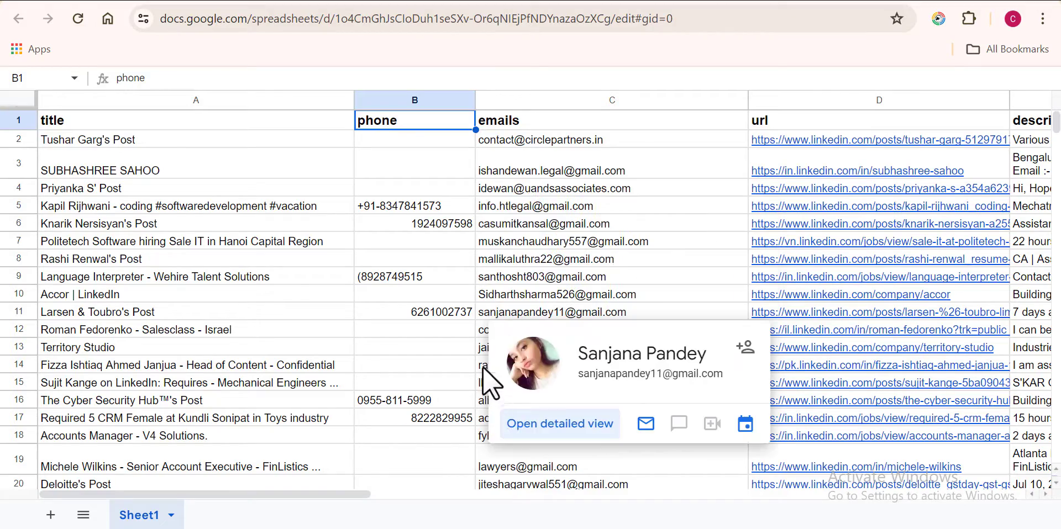
scroll(552, 190, down, 10)
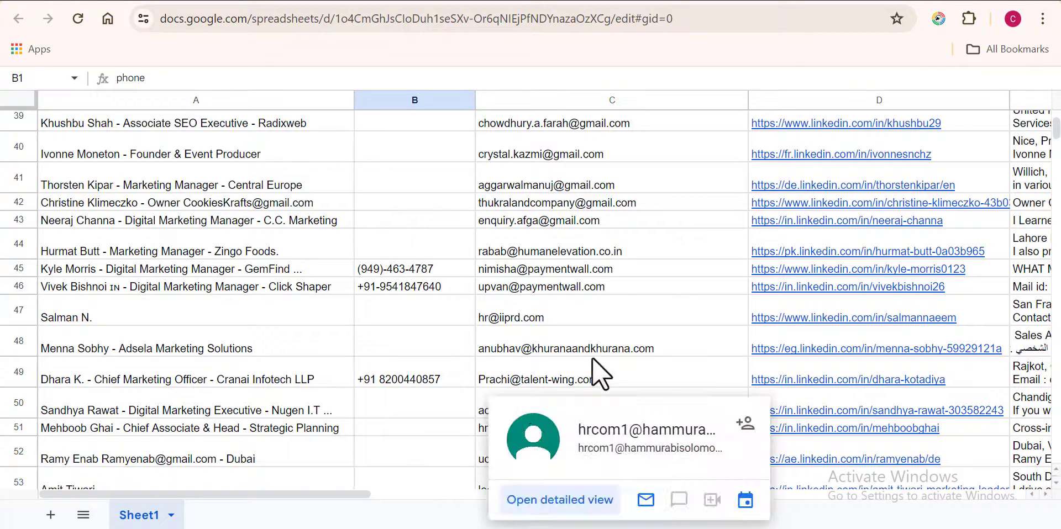
drag(294, 492, 387, 493)
mouse_move(292, 406)
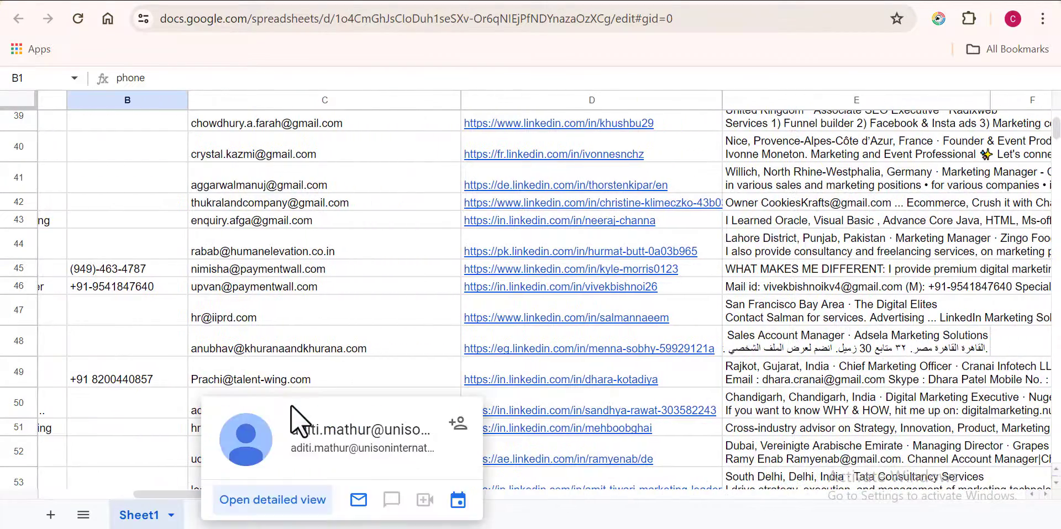
drag(1056, 127, 1055, 170)
scroll(279, 307, down, 5)
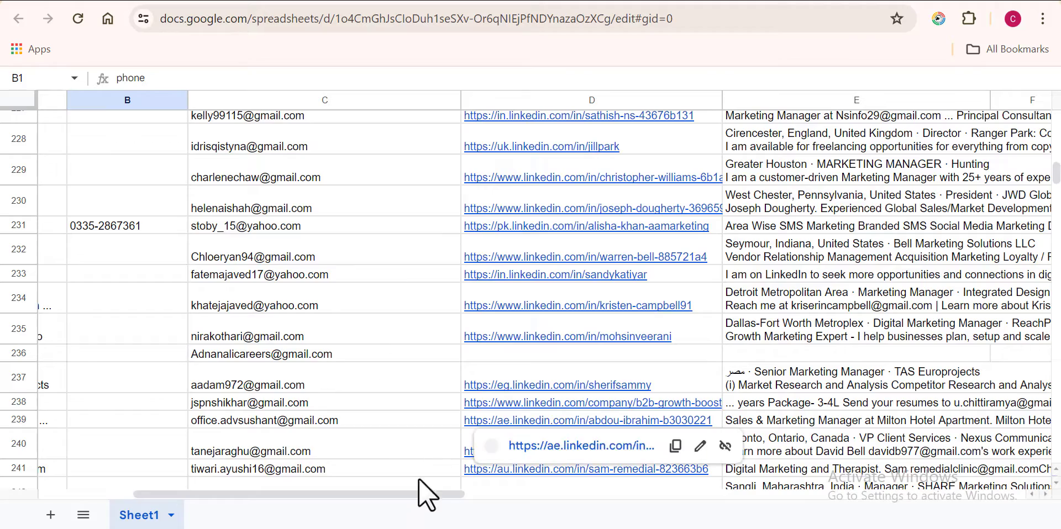
drag(419, 492, 258, 500)
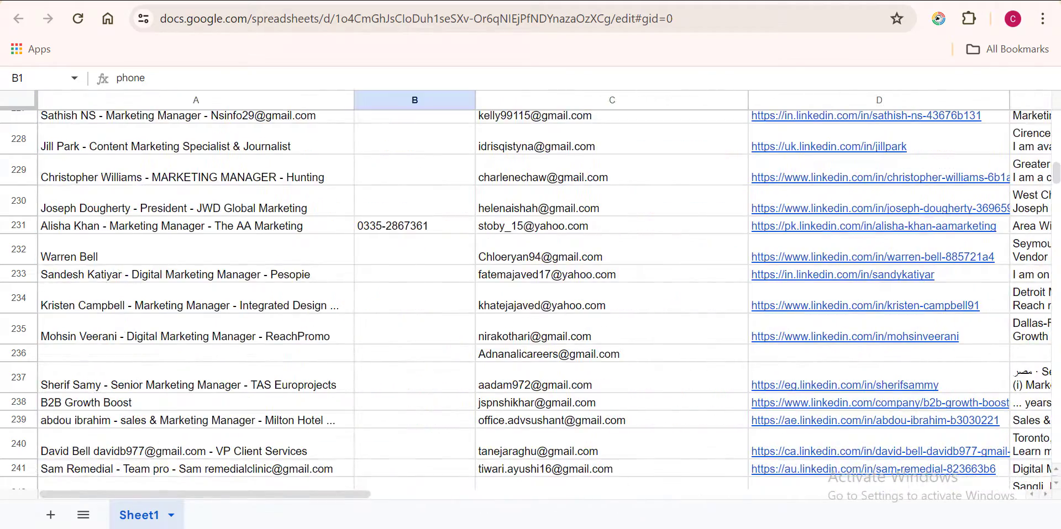
Search Google in a Guest window for site:linkedIn.com with the Gmail, Yahoo, Hotmail, Outlook, iCloud, Live, Zoho and Yandex domains joined by OR, plus "doctors"
key(ctrl+t)
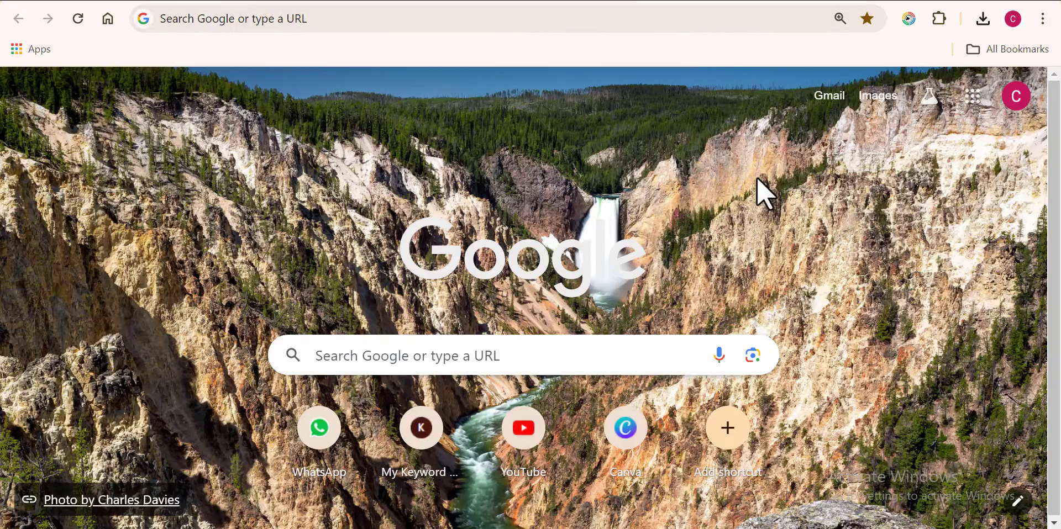
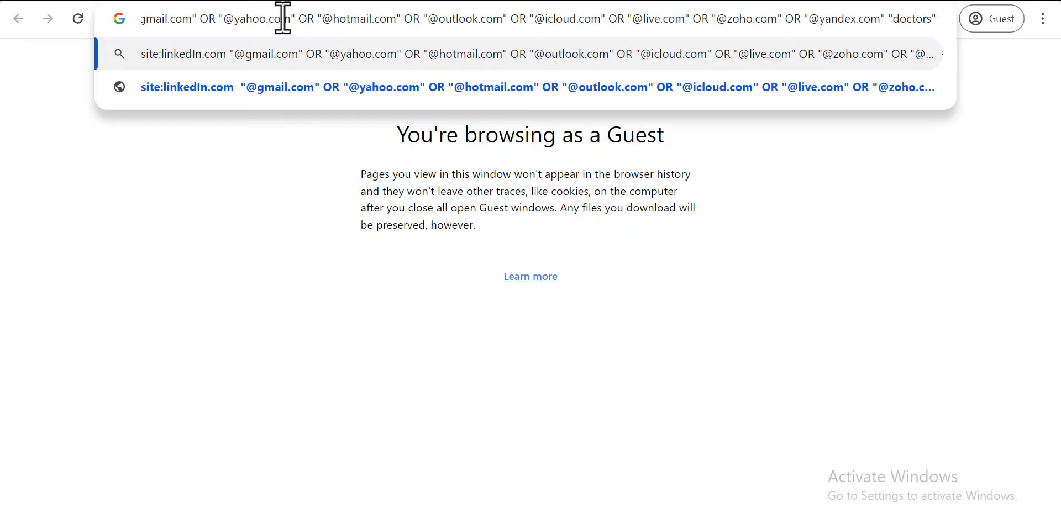
click(248, 191)
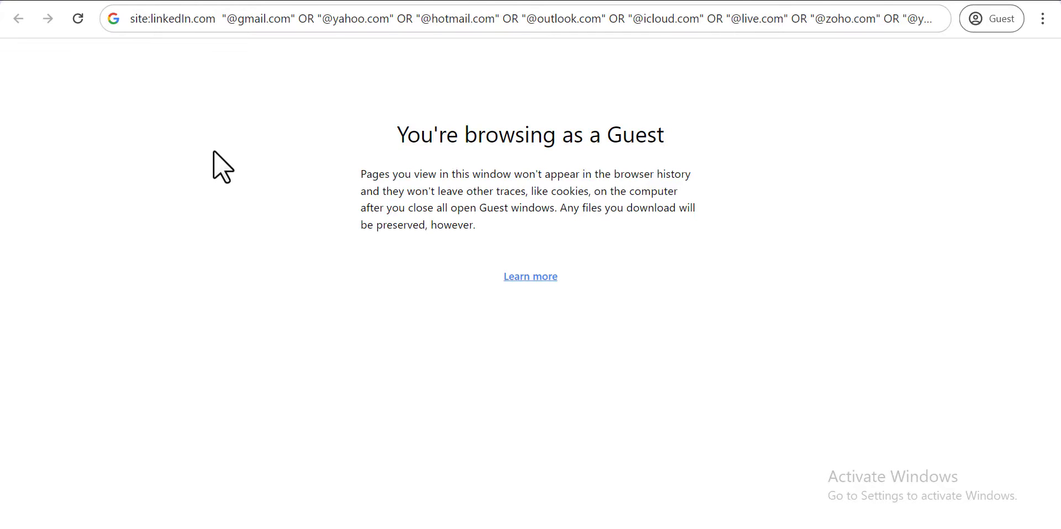
click(514, 25)
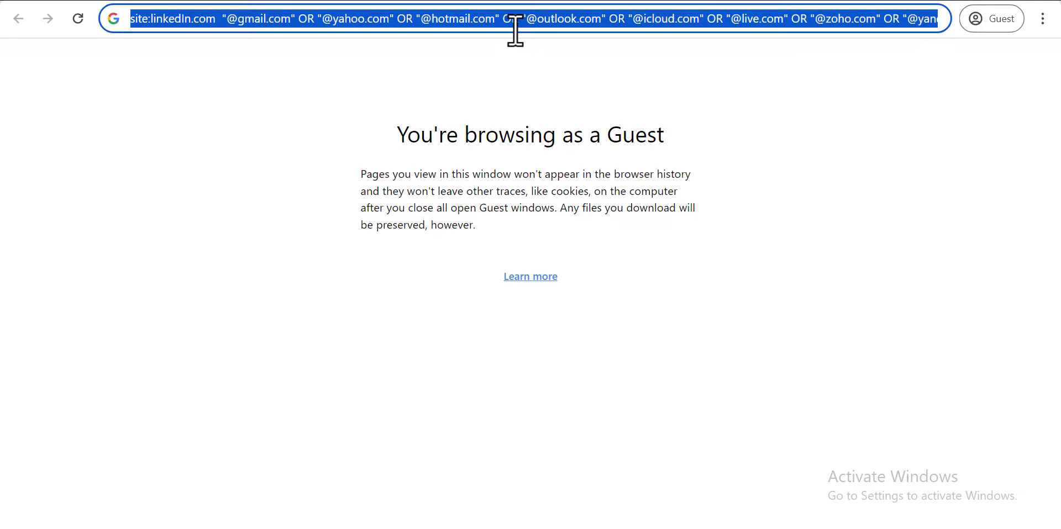
key(Return)
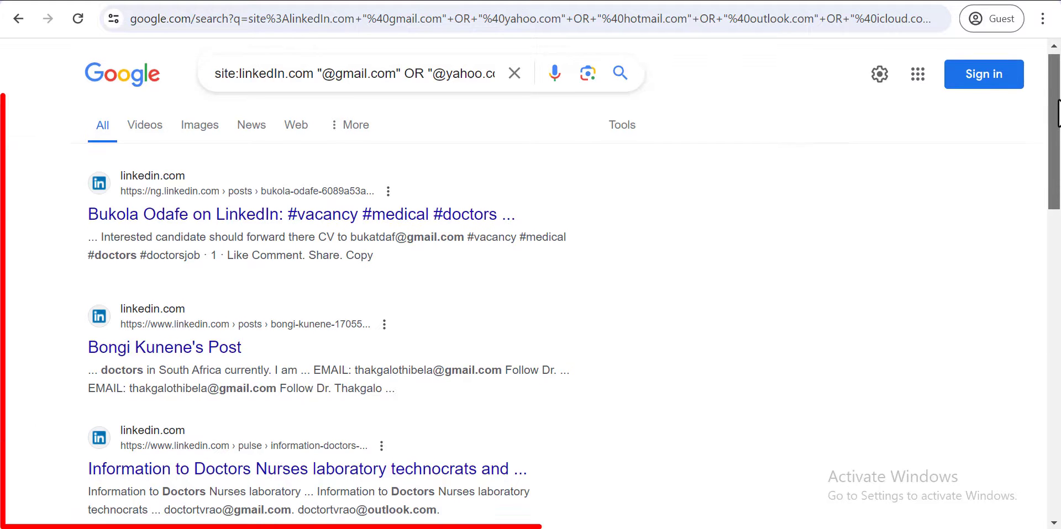
Review the contact emails shown in the LinkedIn results of the manual doctors search
drag(1058, 109, 1046, 381)
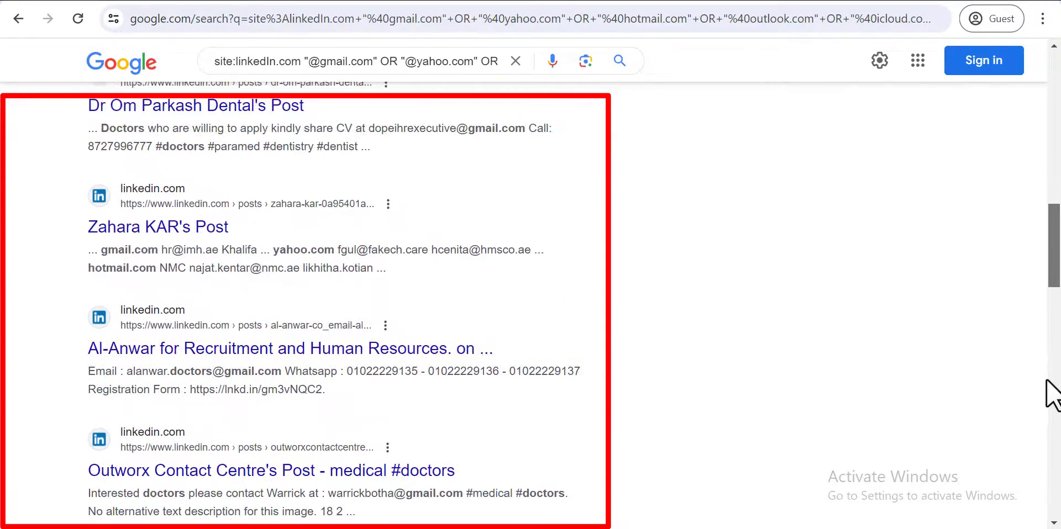
scroll(1044, 331, down, 5)
drag(1044, 331, 1049, 450)
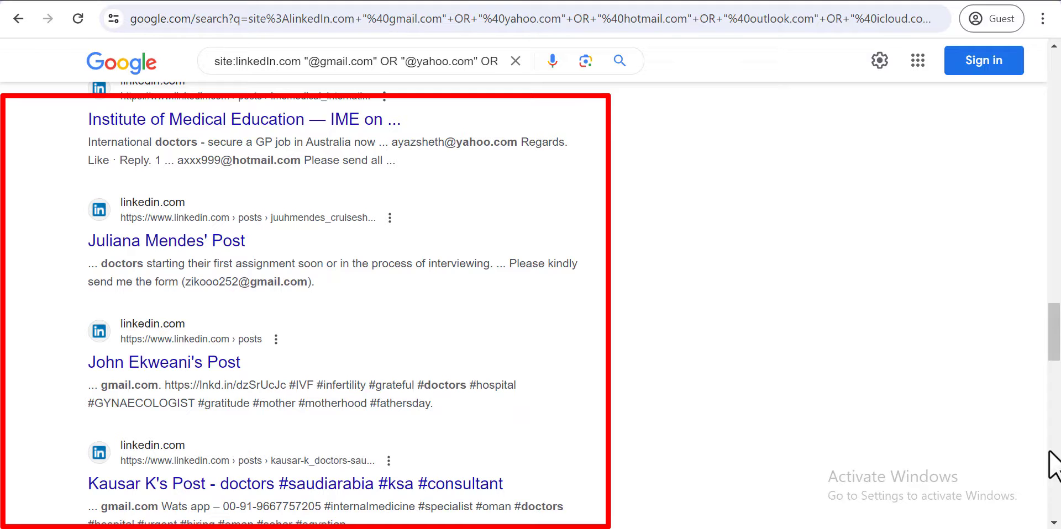
drag(1053, 357, 1052, 393)
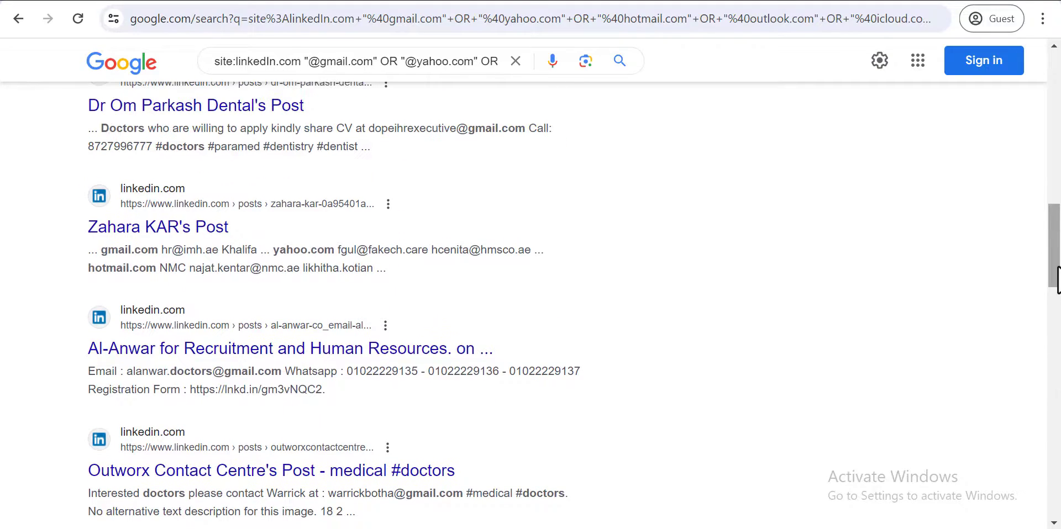
drag(1056, 271, 1049, 452)
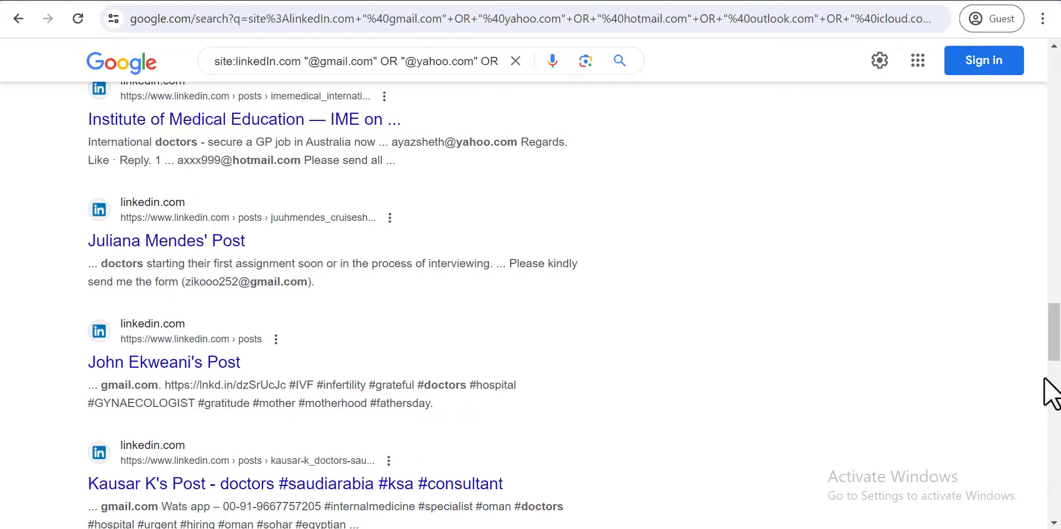
drag(1054, 350, 1051, 453)
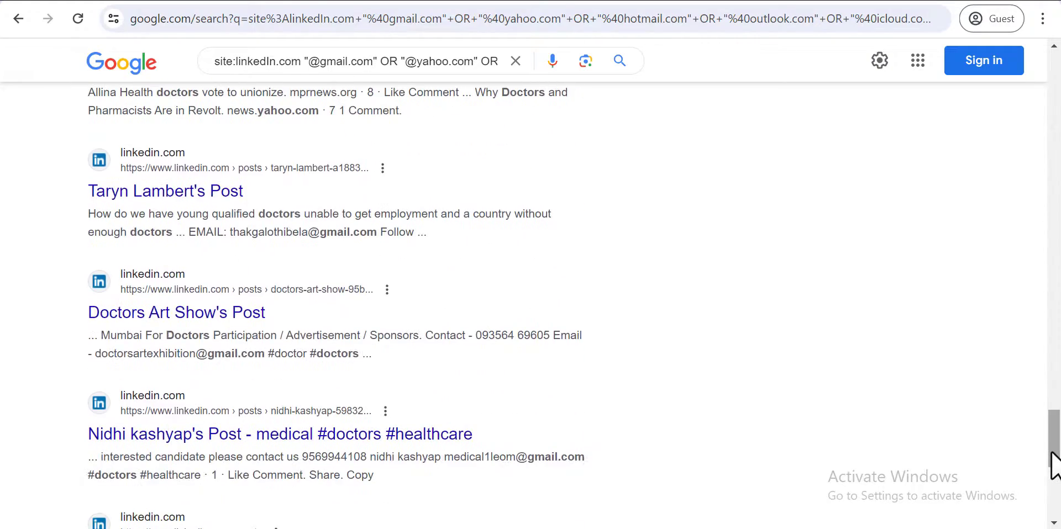
scroll(1052, 488, down, 10)
key(ctrl+f)
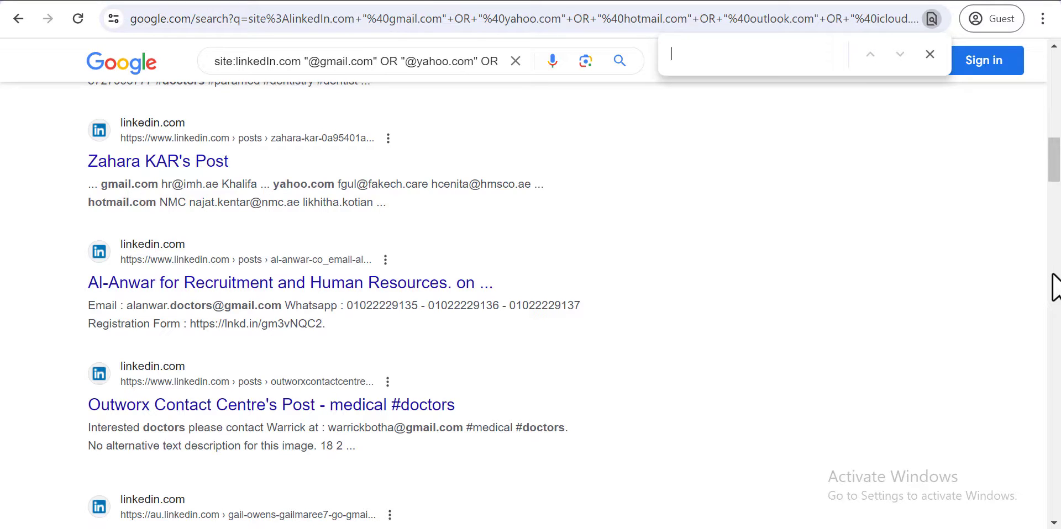
text(@g)
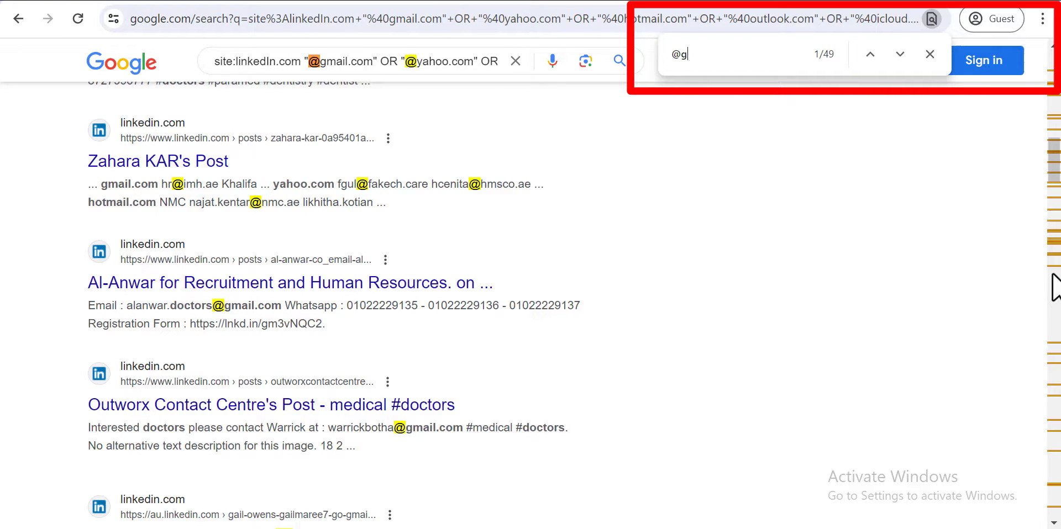
text(mail.v)
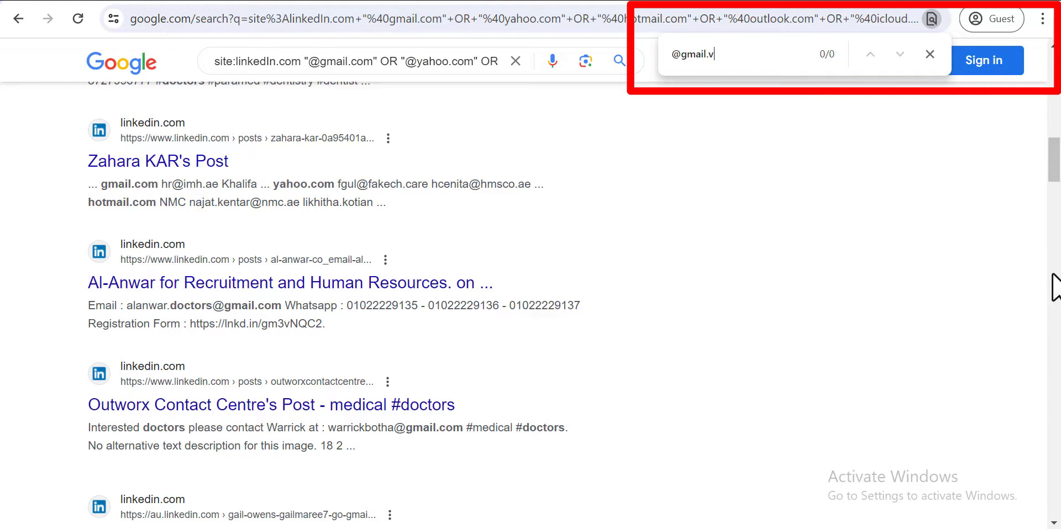
key(BackSpace)
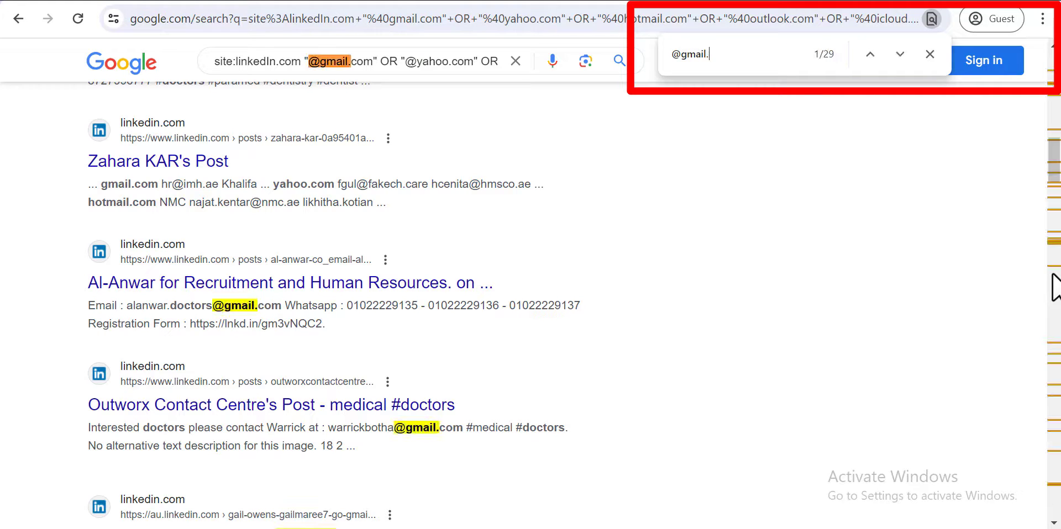
text(com)
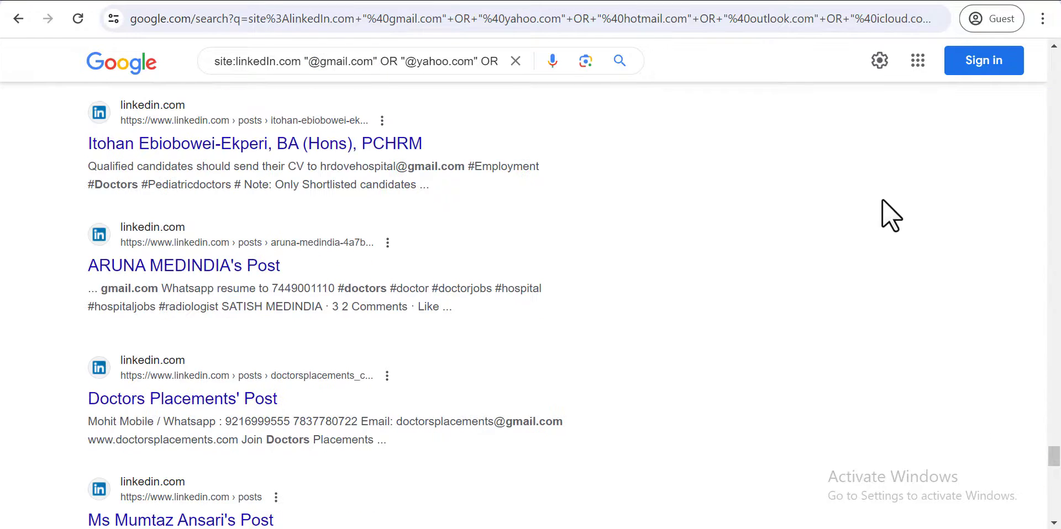
Select the entire content of the search results page and copy it
key(ctrl+a)
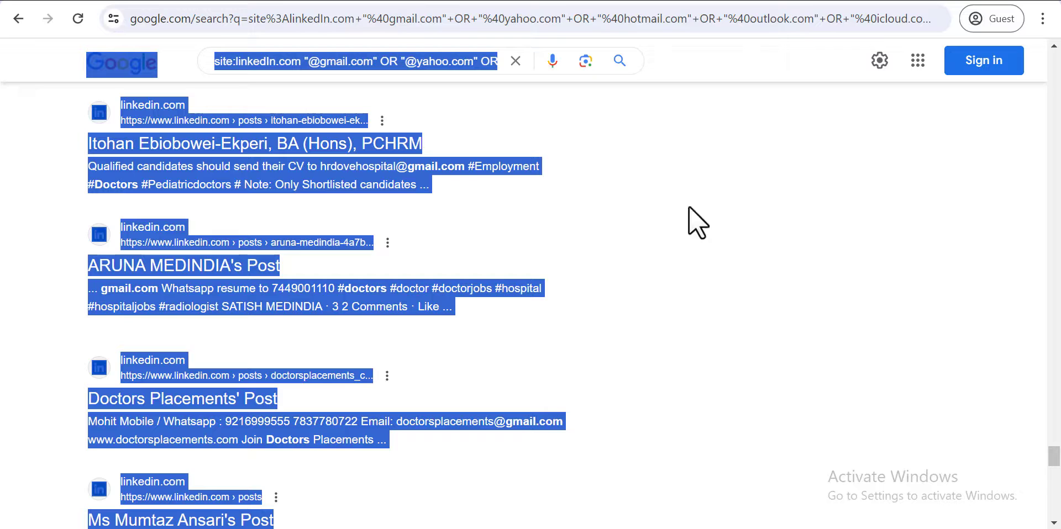
right_click(198, 293)
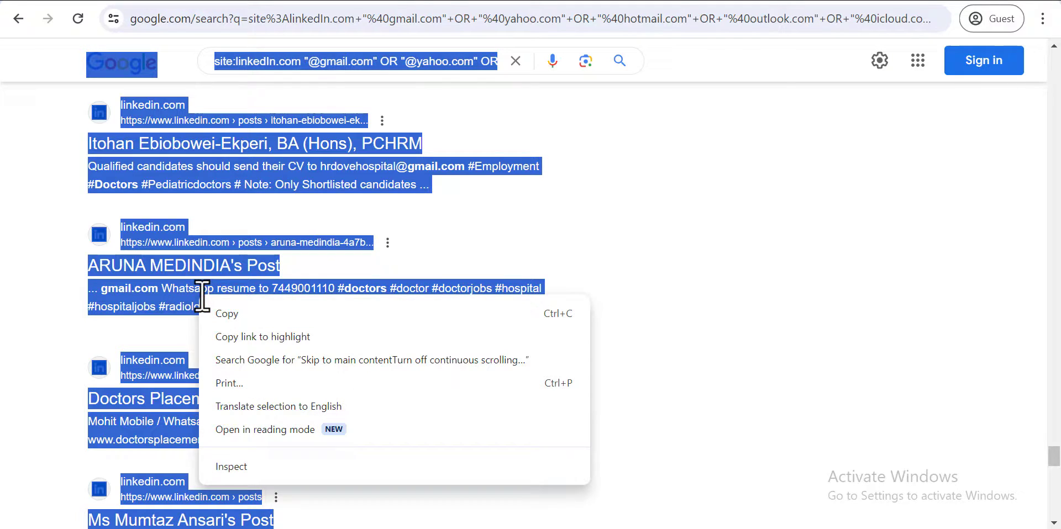
click(237, 314)
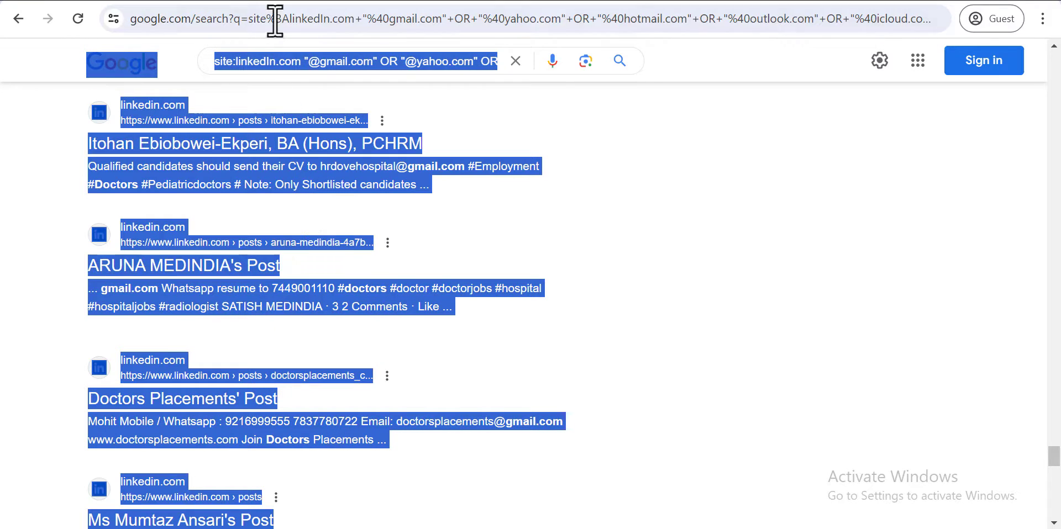
Search Google for "lite 14 us" in a new tab, decline signing in, and open the Lite1.4 Email Extractor site
key(ctrl+t)
text(lite 14 us)
key(Return)
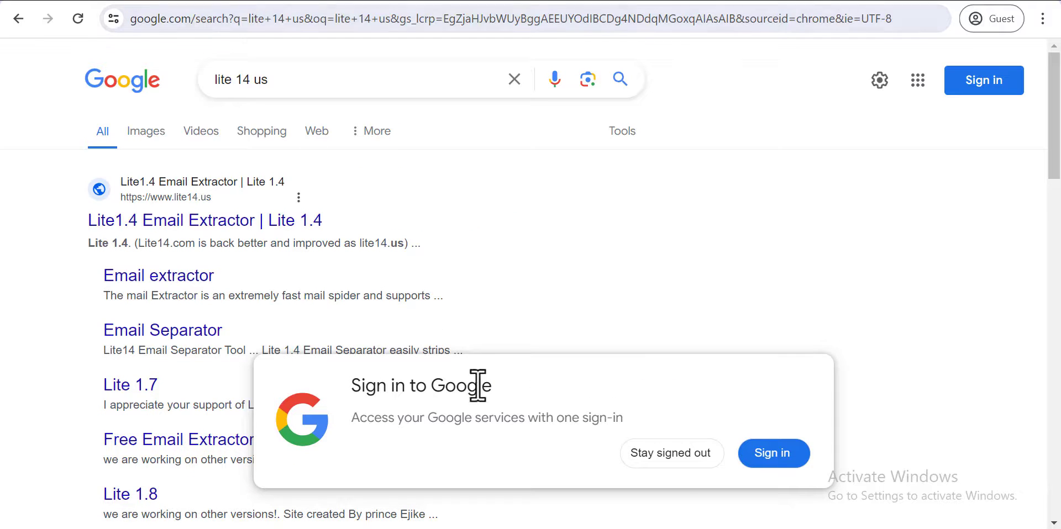
click(676, 463)
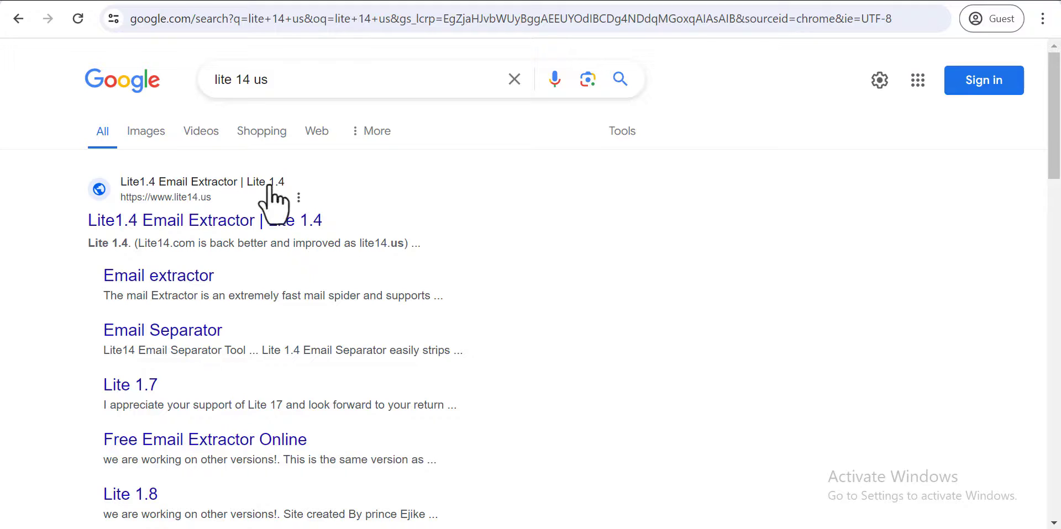
click(198, 221)
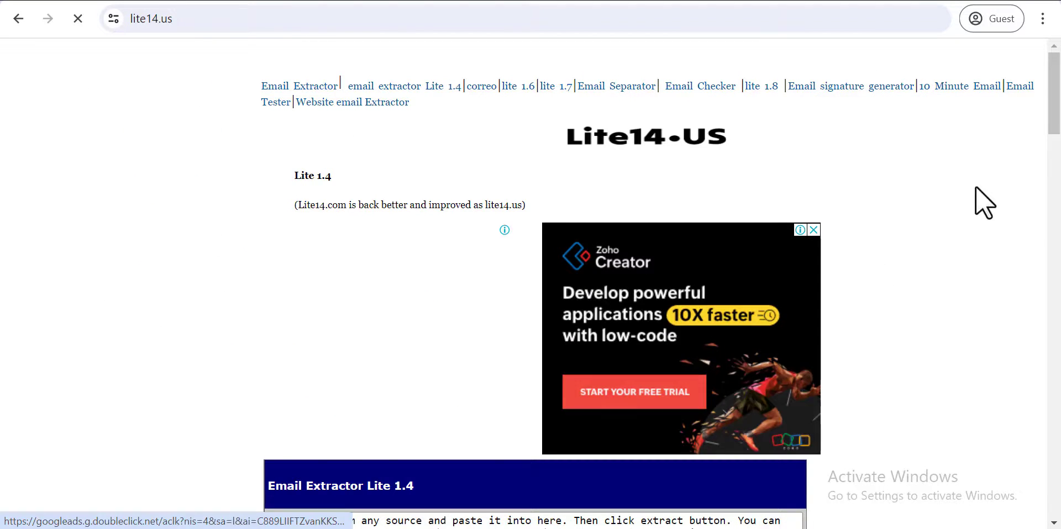
Paste the copied results into Email Extractor Lite 1.4, extract the emails with the New Line separator, and check the email count
drag(1055, 104, 1058, 164)
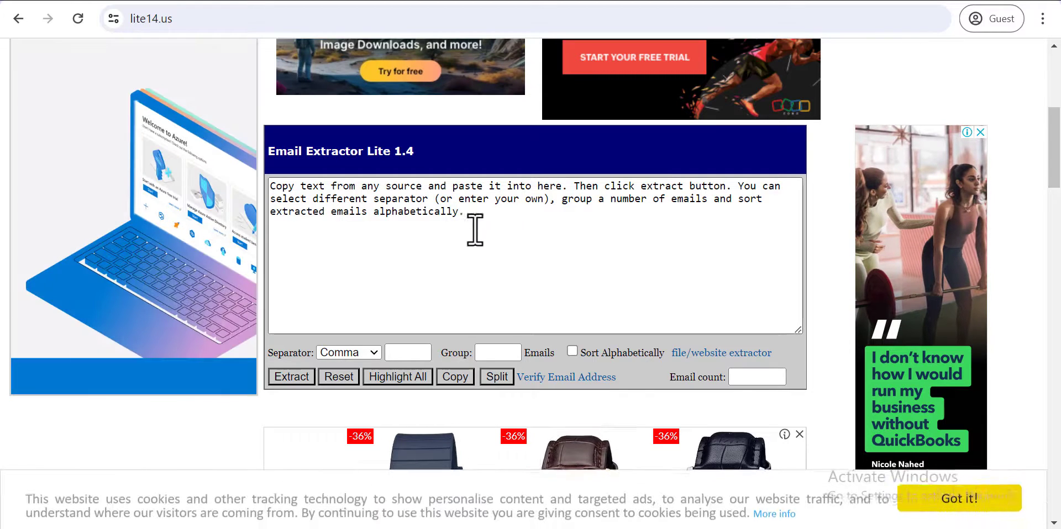
click(465, 205)
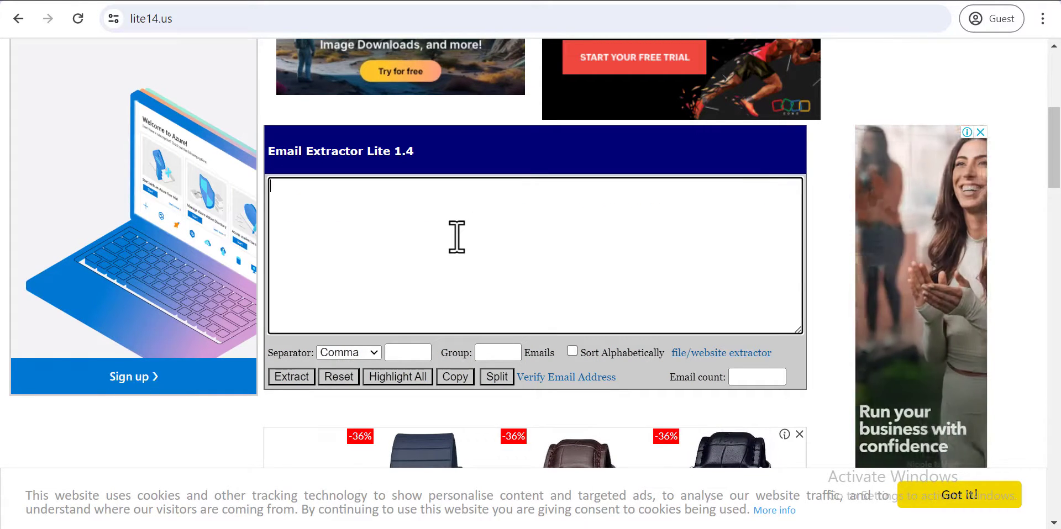
key(ctrl+v)
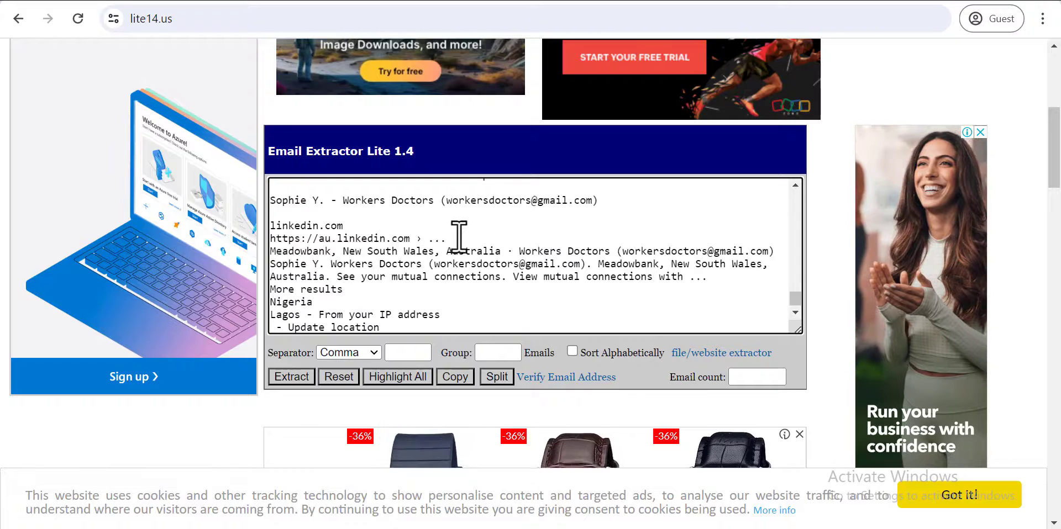
click(293, 376)
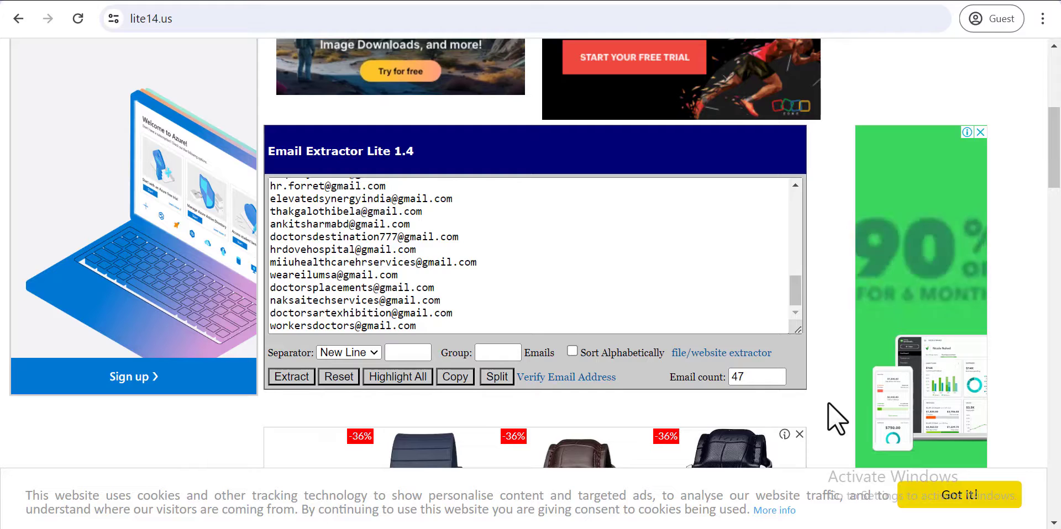
double_click(735, 378)
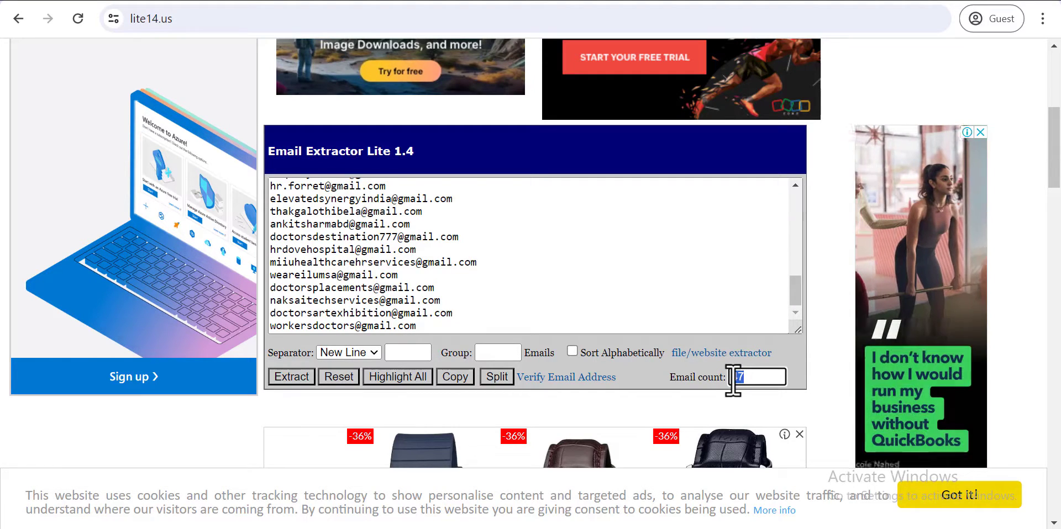
click(751, 380)
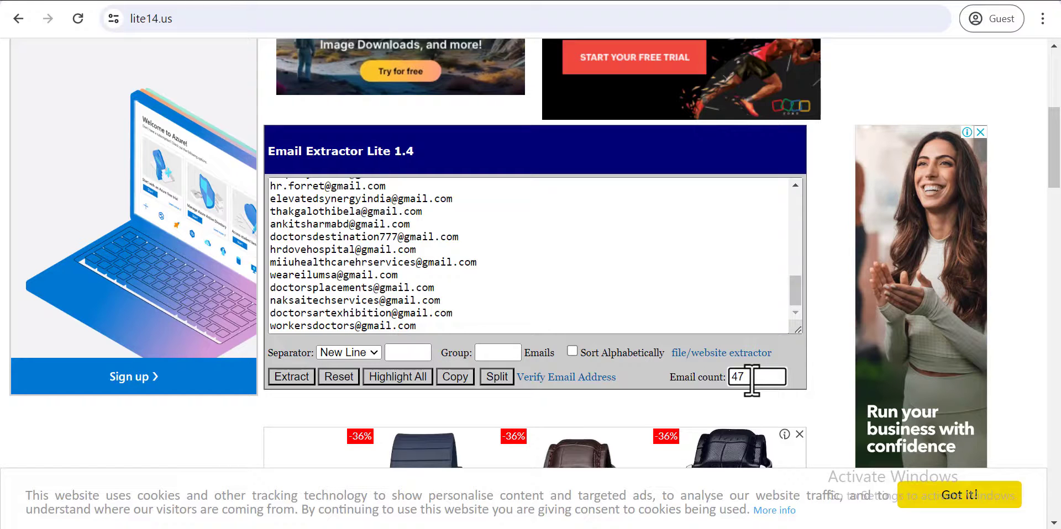
Return to the LinkedIn doctors search results, load more results at the end of the page, and look through the added entries
key(alt+Tab)
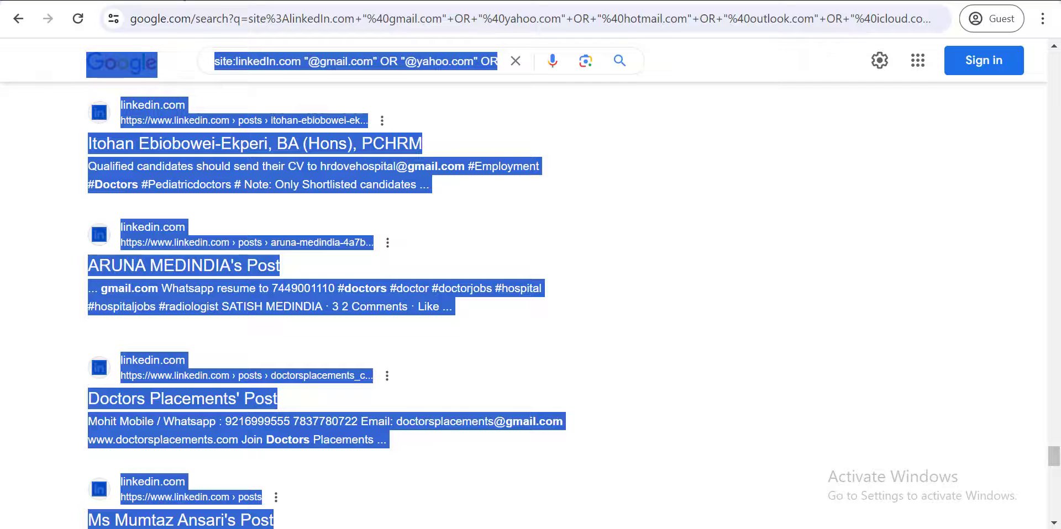
click(742, 331)
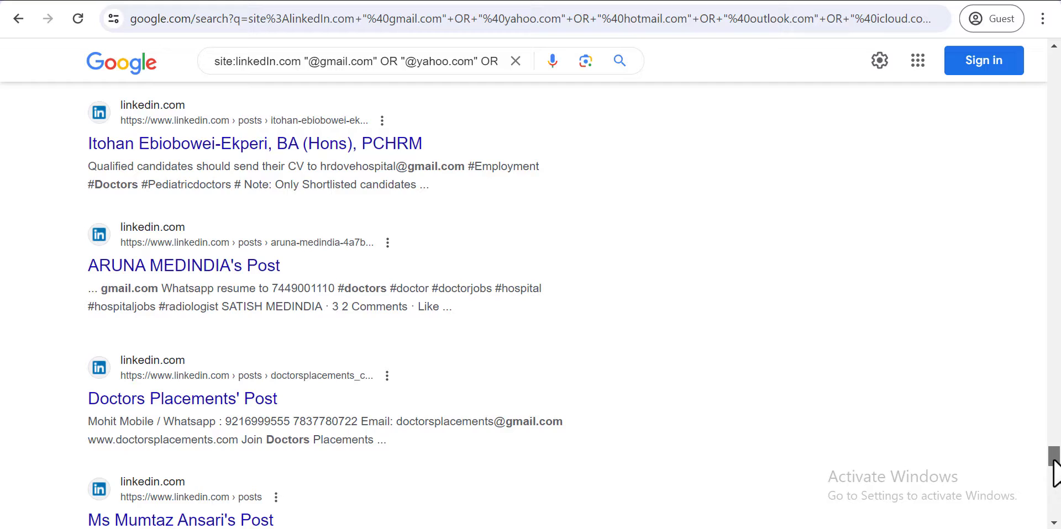
drag(1054, 464, 1053, 518)
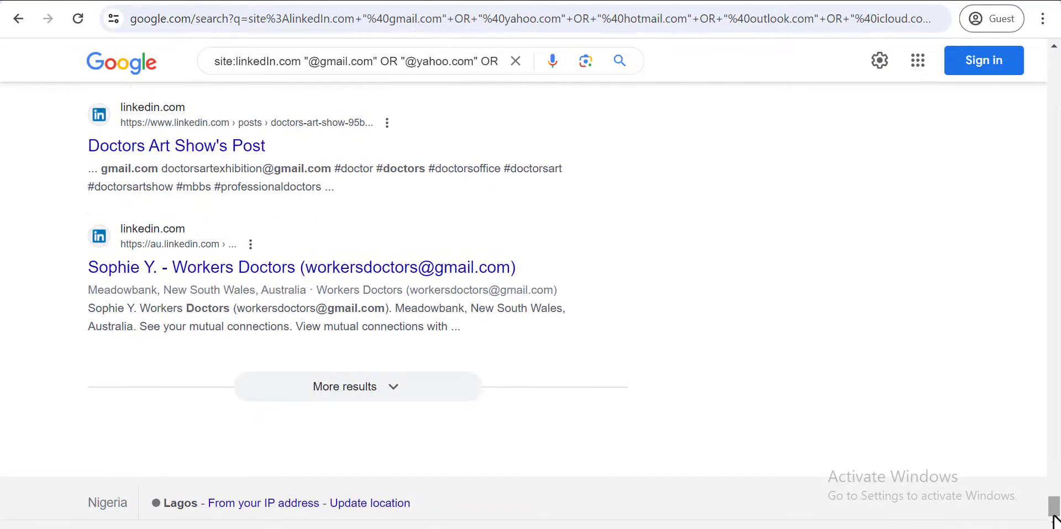
click(370, 387)
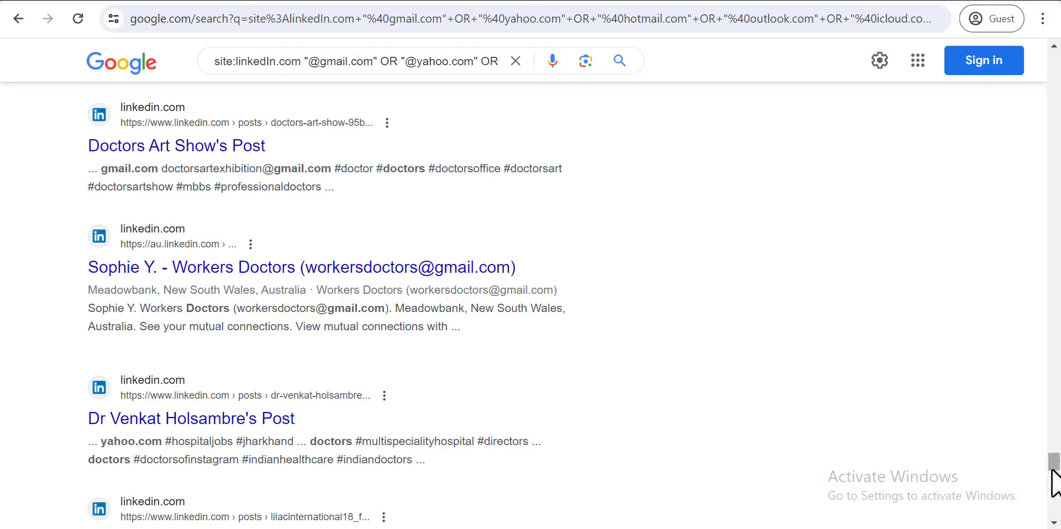
drag(1053, 471, 1054, 504)
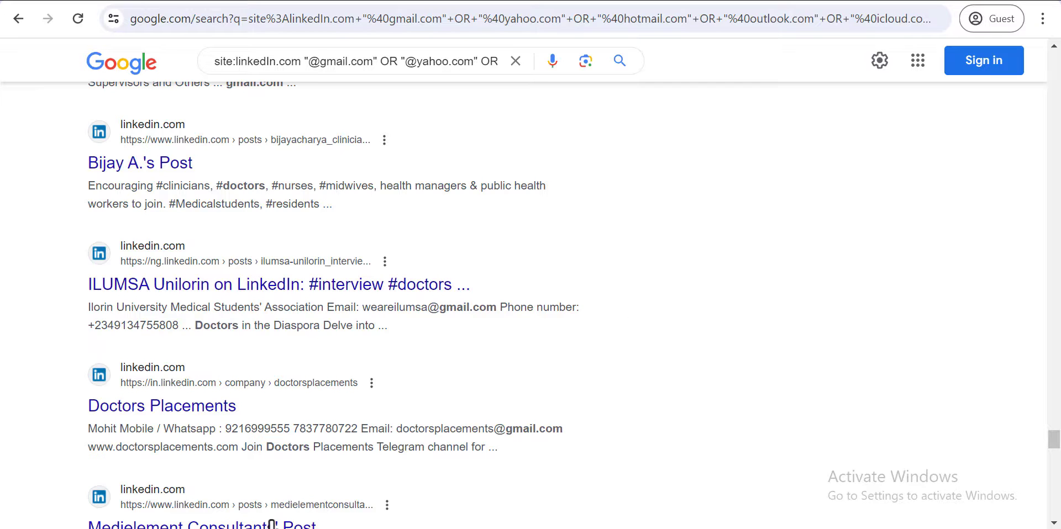
scroll(370, 406, down, 10)
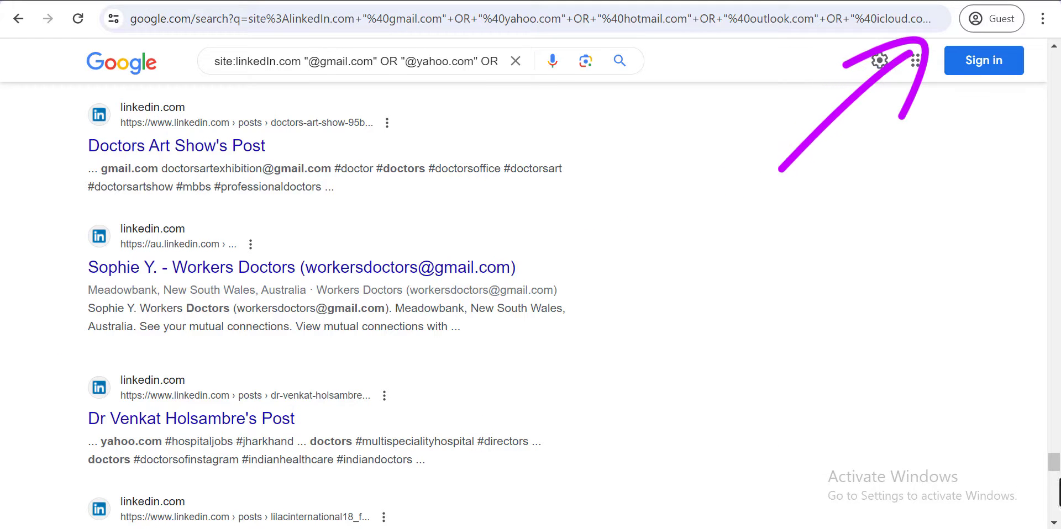
drag(1054, 468, 1057, 447)
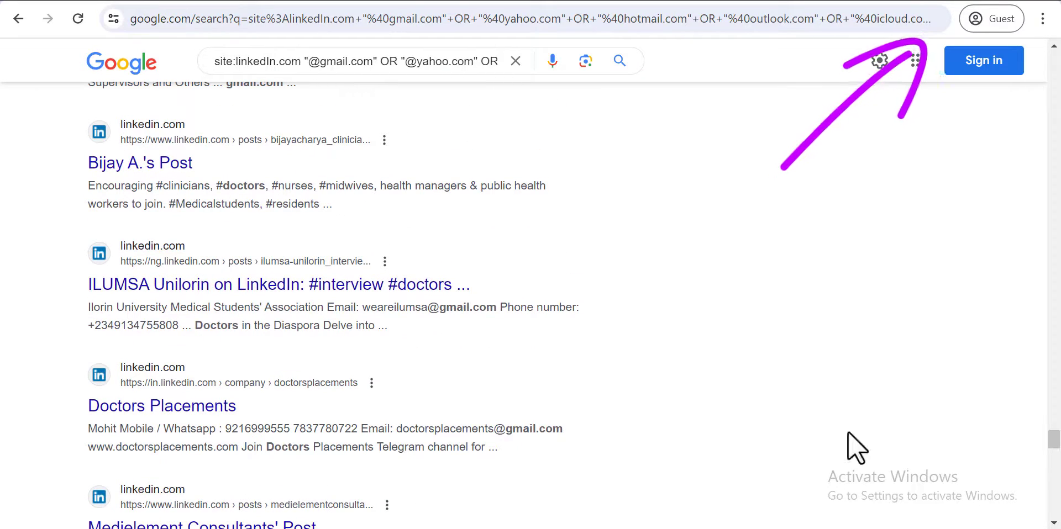